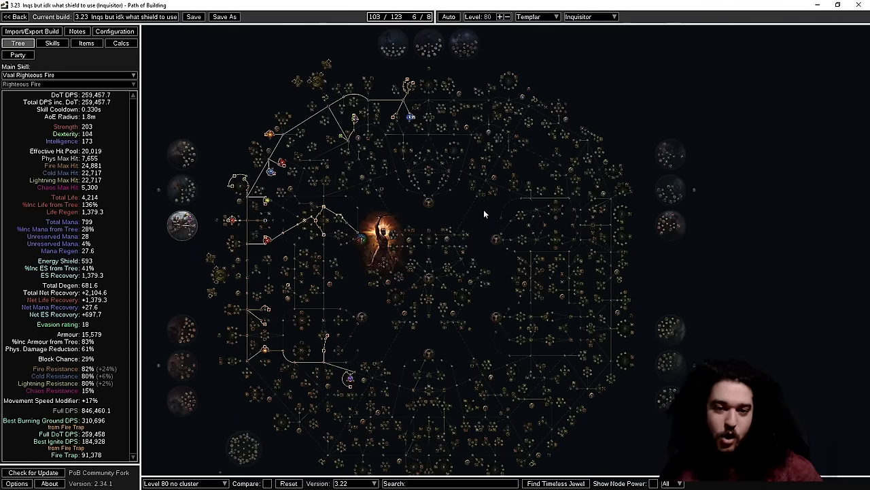
Step: Pan and zoom around the Inquisitor build's passive tree to survey it
{"action": "mouse_move", "coordinate": [484, 210]}
{"action": "left_mouse_down"}
{"action": "mouse_move", "coordinate": [474, 220]}
{"action": "mouse_move", "coordinate": [470, 204]}
{"action": "left_mouse_up"}
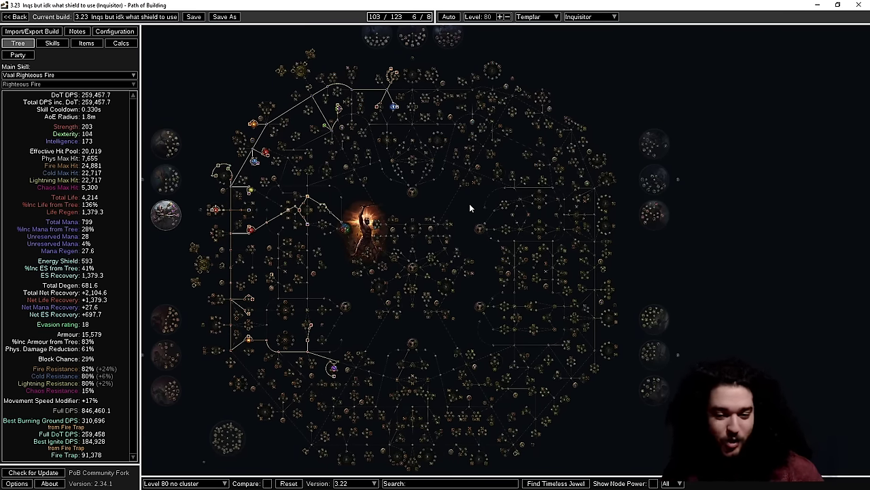
{"action": "scroll", "coordinate": [470, 206], "scroll_direction": "down", "scroll_amount": 1}
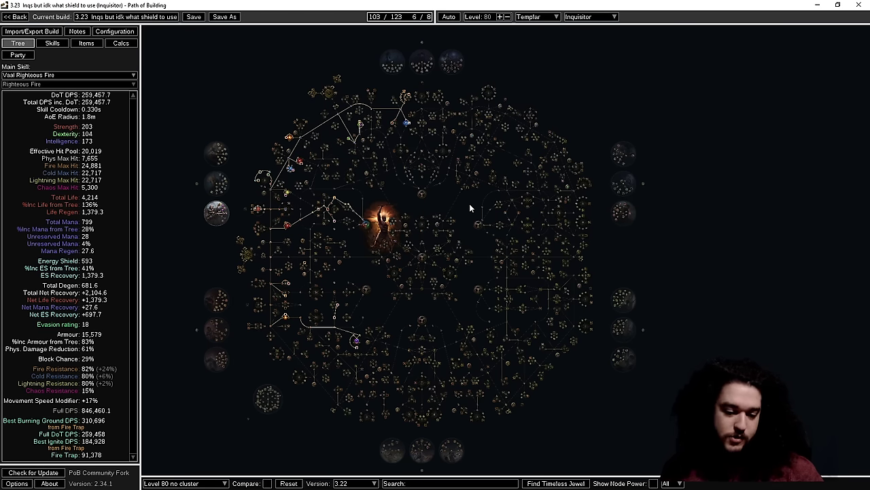
{"action": "left_click_drag", "start_coordinate": [469, 204], "coordinate": [464, 183]}
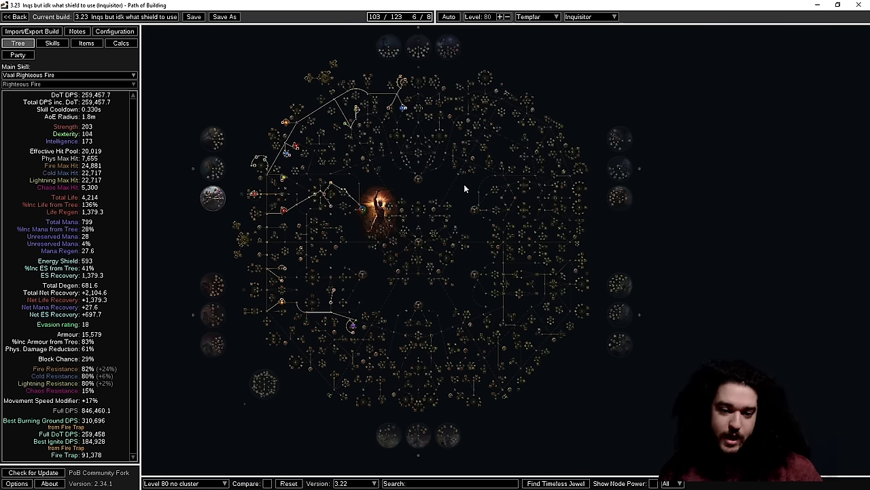
{"action": "scroll", "coordinate": [464, 189], "scroll_direction": "up", "scroll_amount": 1}
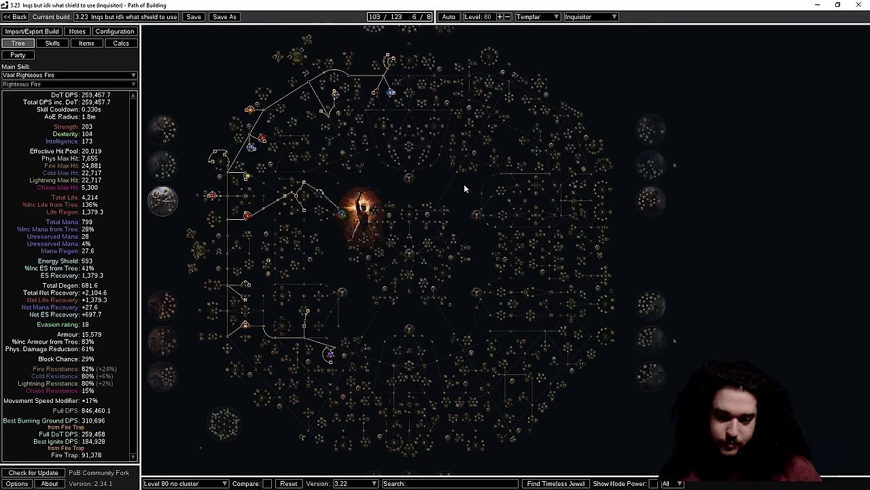
{"action": "left_click_drag", "start_coordinate": [464, 188], "coordinate": [450, 223]}
{"action": "scroll", "coordinate": [450, 223], "scroll_direction": "up", "scroll_amount": 1}
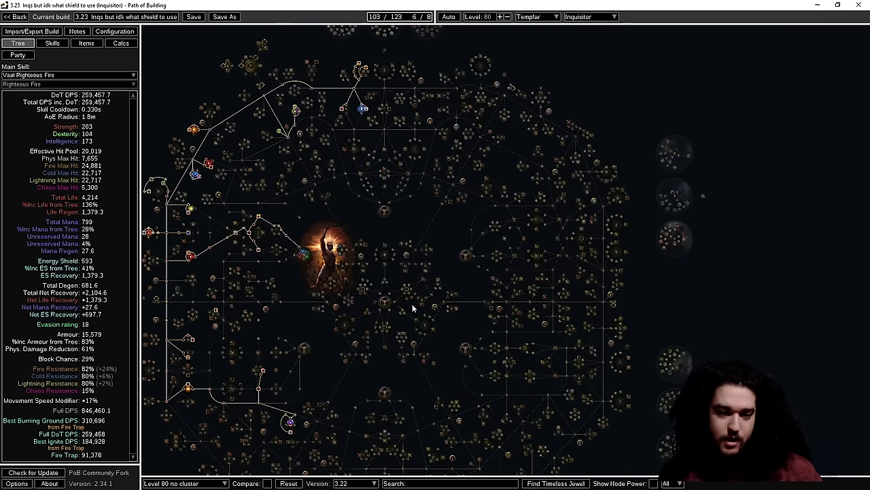
{"action": "scroll", "coordinate": [447, 221], "scroll_direction": "up", "scroll_amount": 1}
Step: Switch to the Level 95+ UTULA skill set and the Level 95 + Utula item set
{"action": "left_click", "coordinate": [54, 43]}
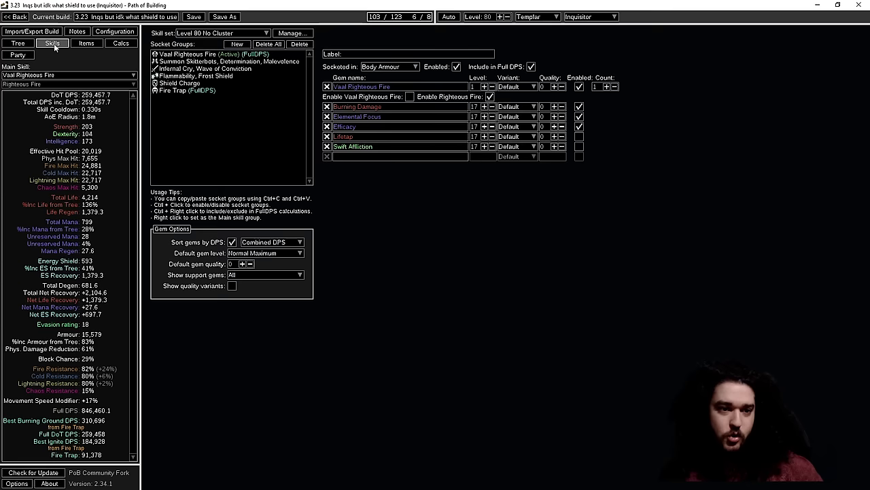
{"action": "left_click", "coordinate": [207, 32]}
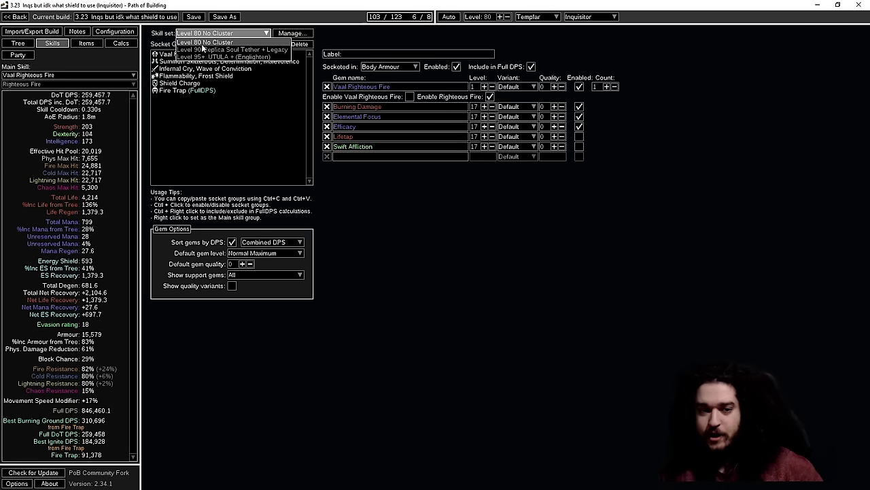
{"action": "left_click", "coordinate": [204, 57]}
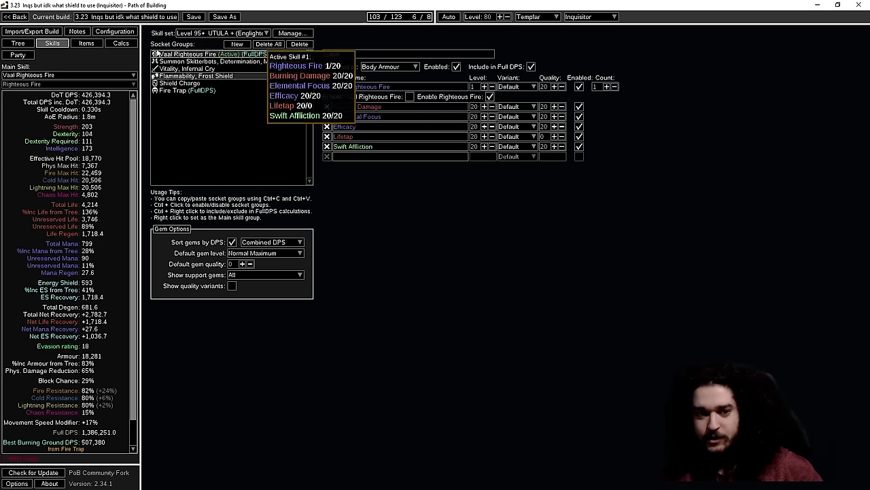
{"action": "left_click", "coordinate": [86, 43]}
{"action": "left_click", "coordinate": [219, 32]}
{"action": "left_click", "coordinate": [217, 57]}
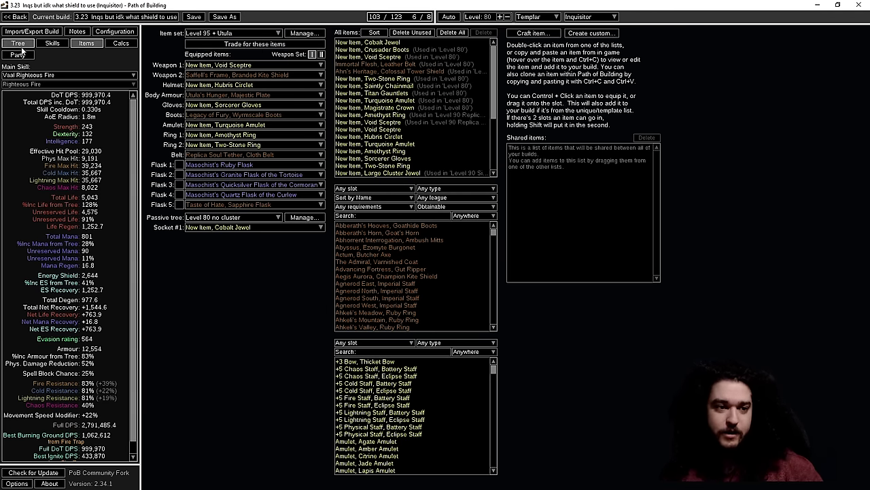
Step: Load the Level 95 Dual Cluster + Enlighten + Impossible Escape passive tree
{"action": "left_click", "coordinate": [18, 43]}
{"action": "left_click", "coordinate": [184, 482]}
{"action": "left_click", "coordinate": [204, 467]}
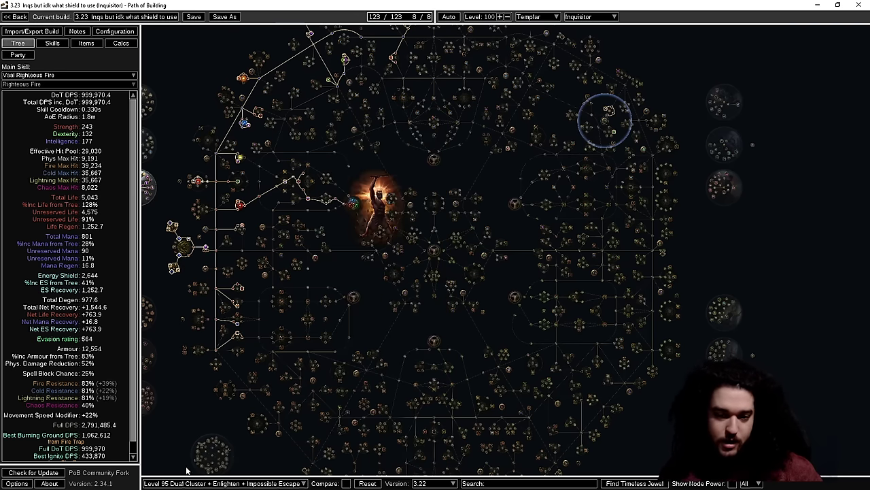
{"action": "scroll", "coordinate": [483, 180], "scroll_direction": "down", "scroll_amount": 1}
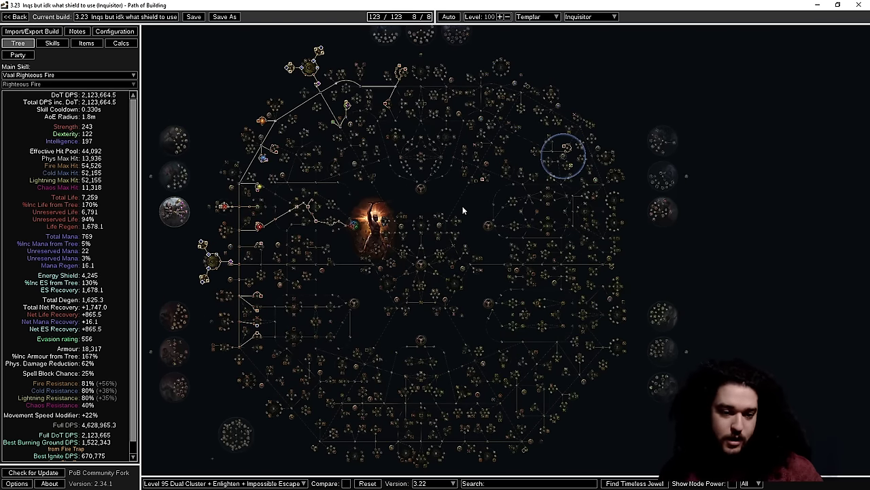
{"action": "scroll", "coordinate": [462, 210], "scroll_direction": "up", "scroll_amount": 1}
{"action": "scroll", "coordinate": [293, 129], "scroll_direction": "up", "scroll_amount": 5}
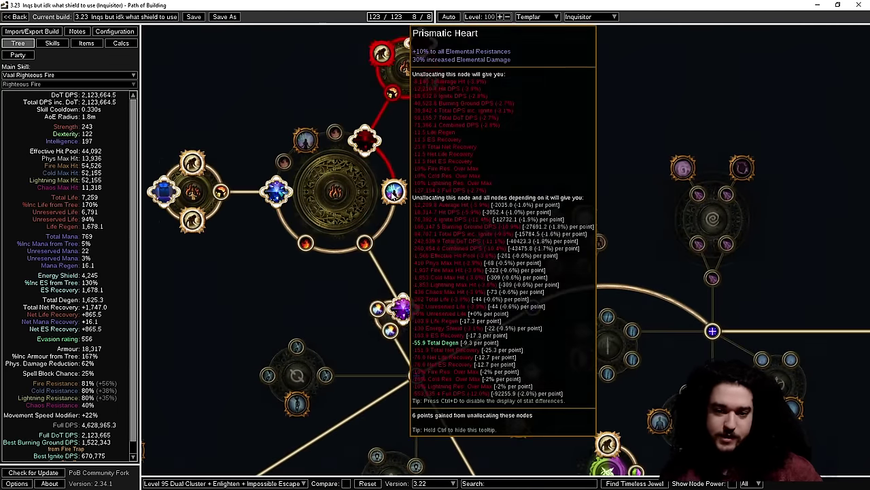
Step: Pan and zoom the tree to inspect the cluster jewel notables
{"action": "mouse_move", "coordinate": [393, 194]}
{"action": "left_mouse_down"}
{"action": "mouse_move", "coordinate": [460, 153]}
{"action": "mouse_move", "coordinate": [484, 170]}
{"action": "left_mouse_up"}
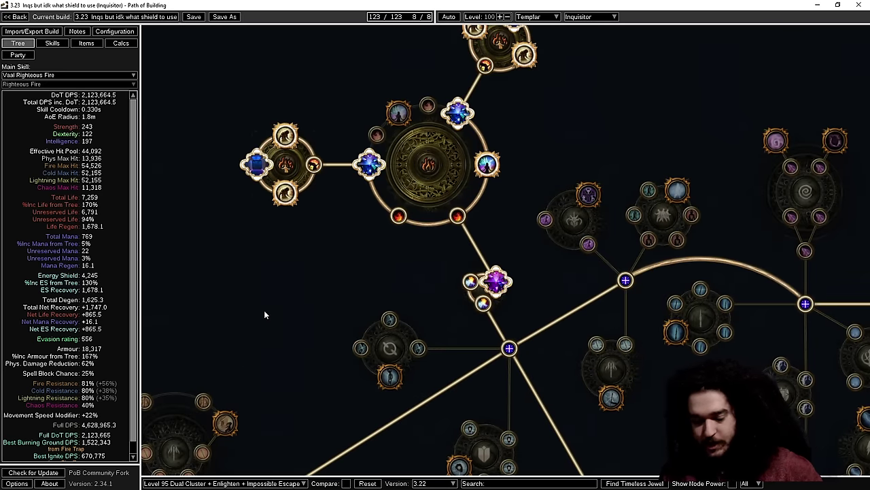
{"action": "left_click_drag", "start_coordinate": [487, 164], "coordinate": [423, 229]}
{"action": "scroll", "coordinate": [485, 218], "scroll_direction": "down", "scroll_amount": 5}
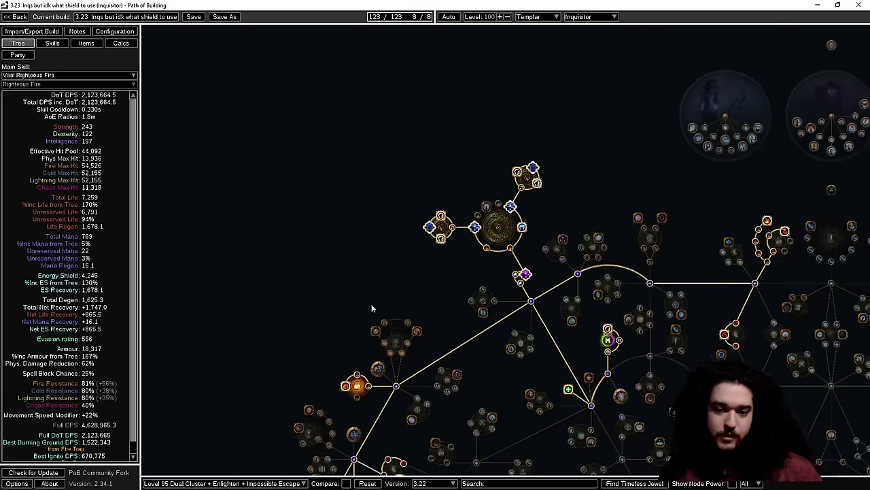
{"action": "scroll", "coordinate": [405, 218], "scroll_direction": "up", "scroll_amount": 3}
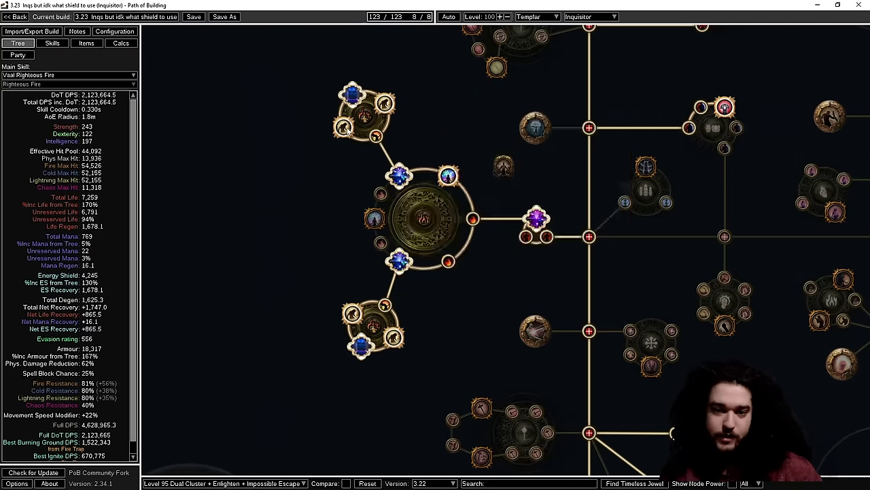
{"action": "scroll", "coordinate": [275, 131], "scroll_direction": "down", "scroll_amount": 2}
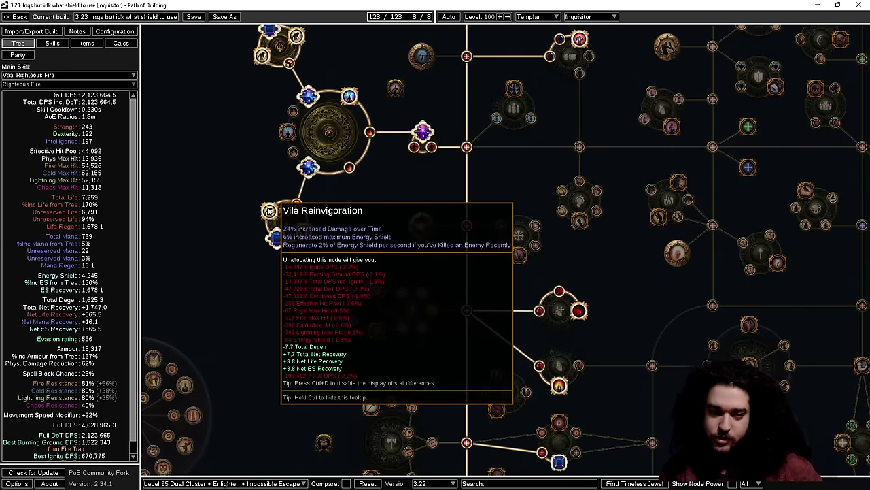
{"action": "scroll", "coordinate": [269, 213], "scroll_direction": "down", "scroll_amount": 3}
{"action": "scroll", "coordinate": [304, 161], "scroll_direction": "down", "scroll_amount": 3}
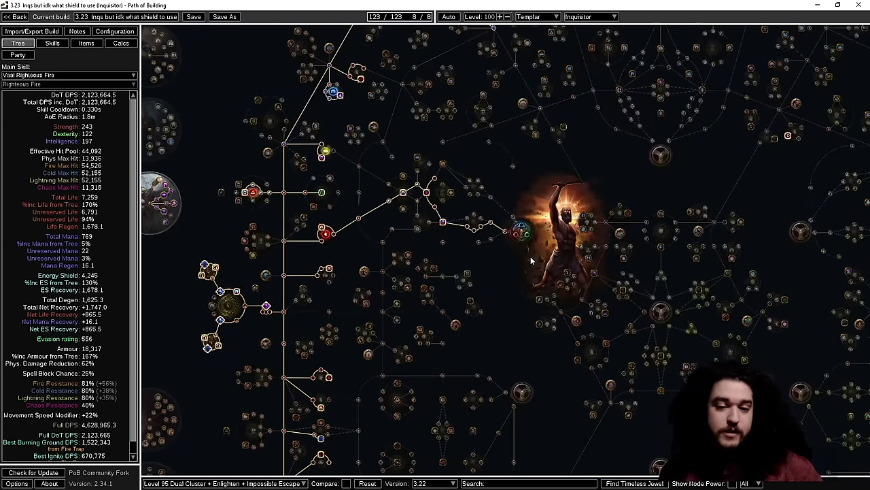
{"action": "scroll", "coordinate": [578, 111], "scroll_direction": "up", "scroll_amount": 2}
{"action": "scroll", "coordinate": [370, 243], "scroll_direction": "up", "scroll_amount": 5}
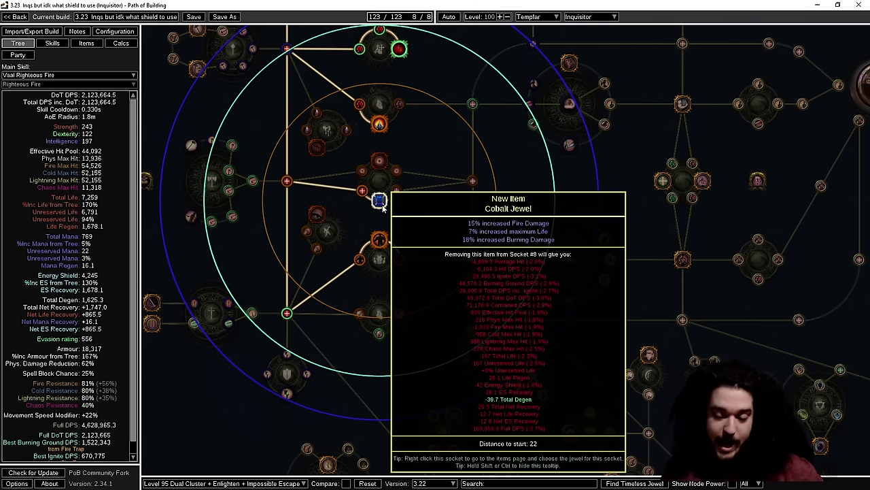
{"action": "scroll", "coordinate": [382, 208], "scroll_direction": "down", "scroll_amount": 8}
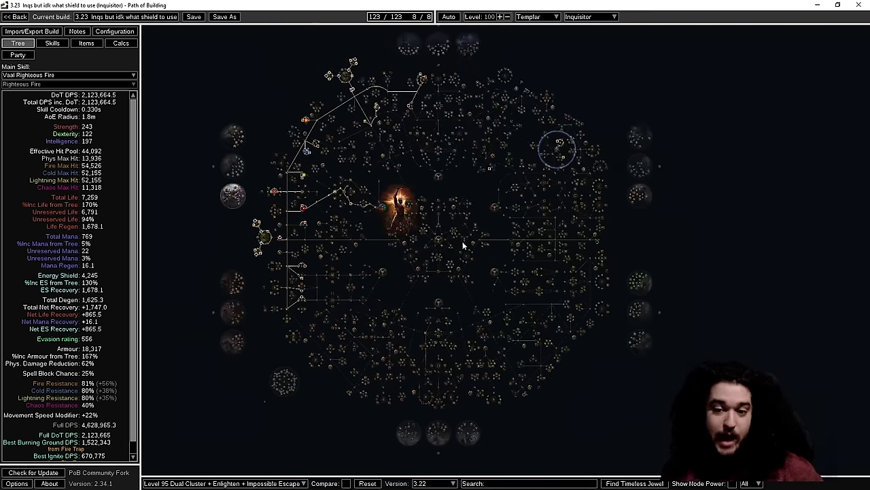
Step: Pan and zoom the tree to centre the jewel-socket radius circle
{"action": "left_click_drag", "start_coordinate": [449, 200], "coordinate": [453, 237]}
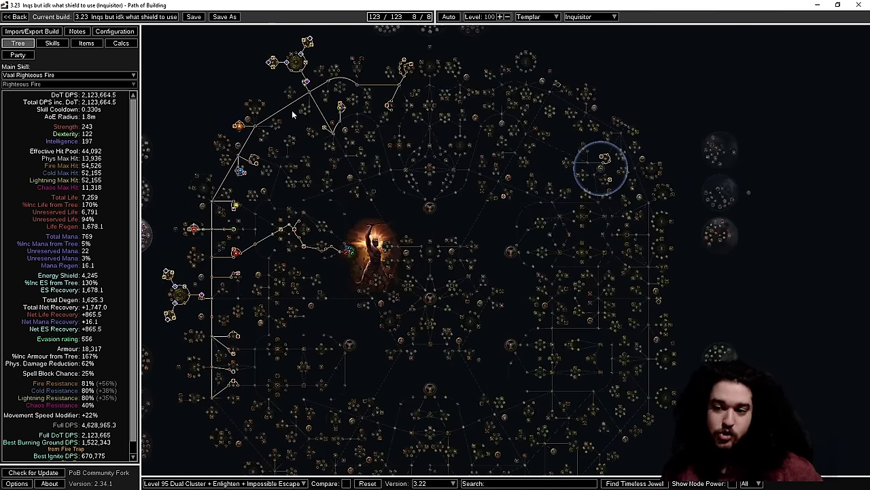
{"action": "mouse_move", "coordinate": [482, 187]}
{"action": "left_mouse_down"}
{"action": "mouse_move", "coordinate": [399, 243]}
{"action": "mouse_move", "coordinate": [340, 180]}
{"action": "left_mouse_up"}
{"action": "scroll", "coordinate": [399, 243], "scroll_direction": "up", "scroll_amount": 8}
{"action": "mouse_move", "coordinate": [427, 134]}
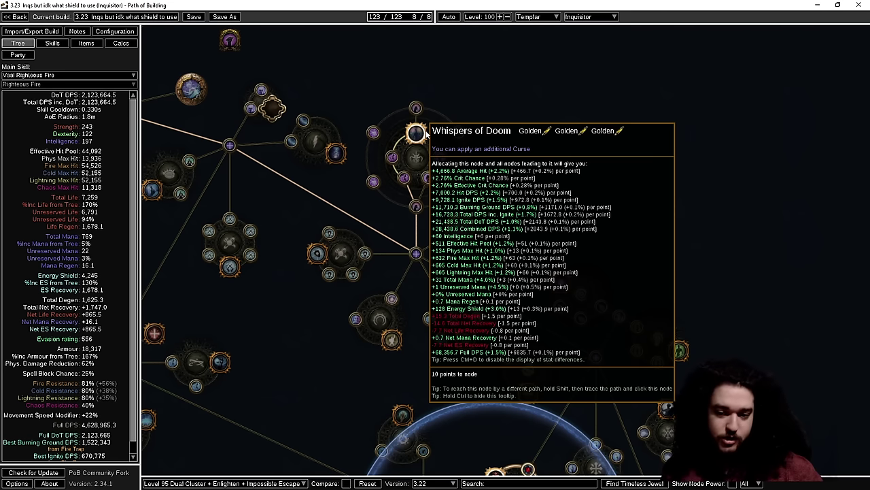
{"action": "scroll", "coordinate": [301, 146], "scroll_direction": "down", "scroll_amount": 3}
{"action": "left_click_drag", "start_coordinate": [301, 145], "coordinate": [428, 168]}
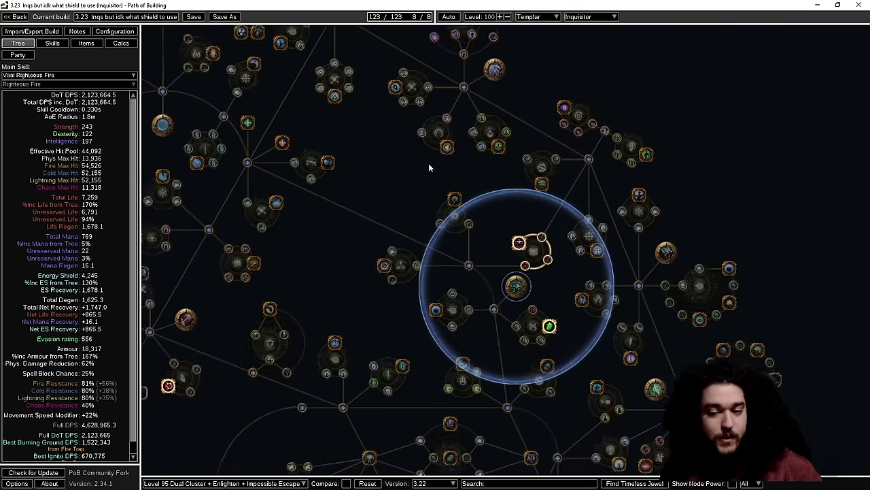
{"action": "scroll", "coordinate": [404, 206], "scroll_direction": "down", "scroll_amount": 3}
{"action": "mouse_move", "coordinate": [404, 207]}
{"action": "left_mouse_down"}
{"action": "mouse_move", "coordinate": [443, 145]}
{"action": "mouse_move", "coordinate": [425, 190]}
{"action": "left_mouse_up"}
{"action": "scroll", "coordinate": [445, 146], "scroll_direction": "down", "scroll_amount": 3}
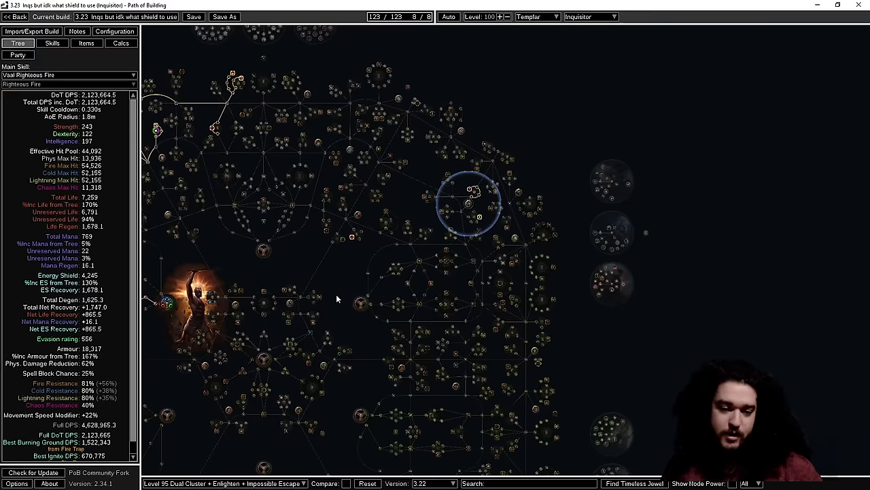
{"action": "left_click_drag", "start_coordinate": [336, 294], "coordinate": [414, 247]}
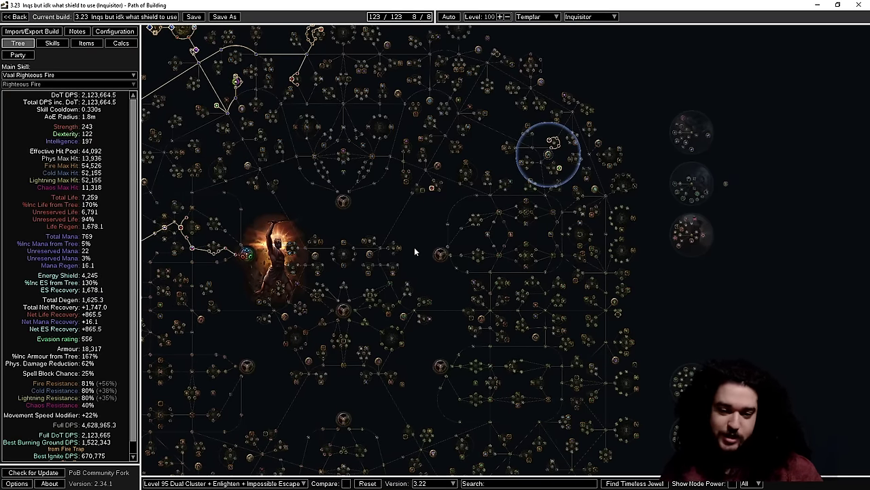
{"action": "mouse_move", "coordinate": [415, 251]}
{"action": "left_mouse_down"}
{"action": "mouse_move", "coordinate": [506, 185]}
{"action": "mouse_move", "coordinate": [358, 245]}
{"action": "left_mouse_up"}
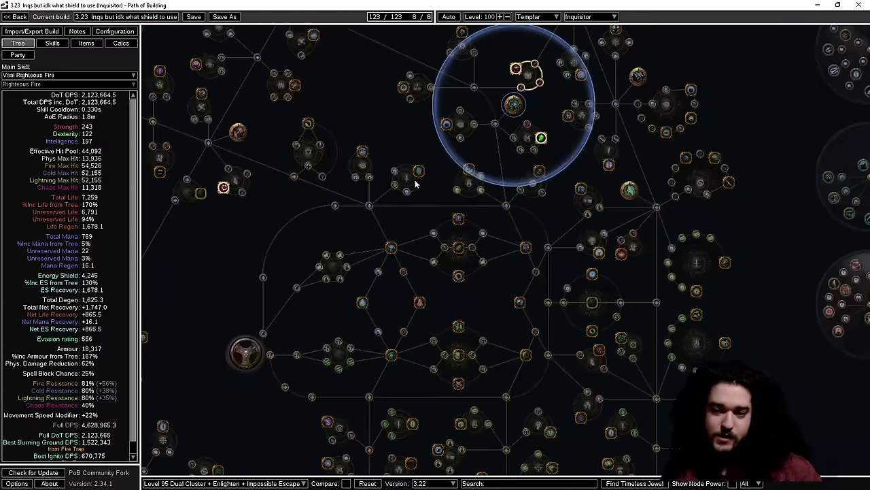
{"action": "left_click_drag", "start_coordinate": [417, 184], "coordinate": [329, 224]}
{"action": "left_click_drag", "start_coordinate": [431, 217], "coordinate": [439, 242]}
{"action": "left_click_drag", "start_coordinate": [571, 216], "coordinate": [567, 237]}
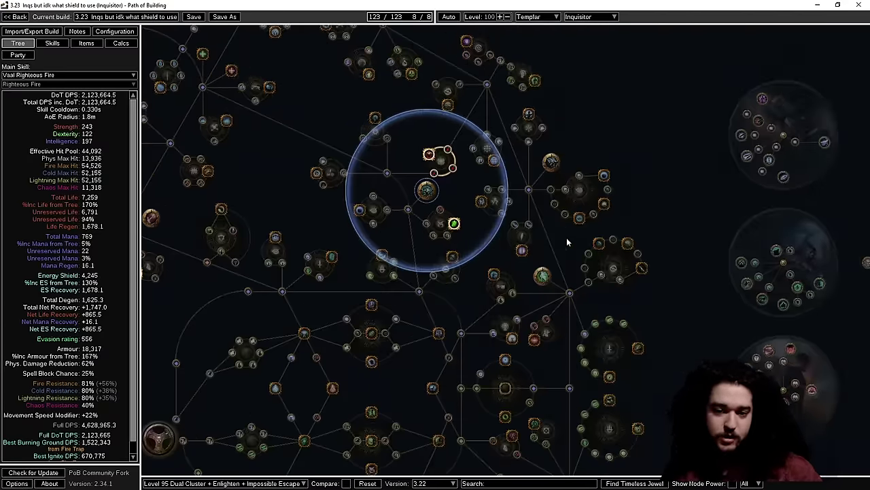
{"action": "scroll", "coordinate": [488, 205], "scroll_direction": "up", "scroll_amount": 4}
{"action": "scroll", "coordinate": [430, 185], "scroll_direction": "down", "scroll_amount": 4}
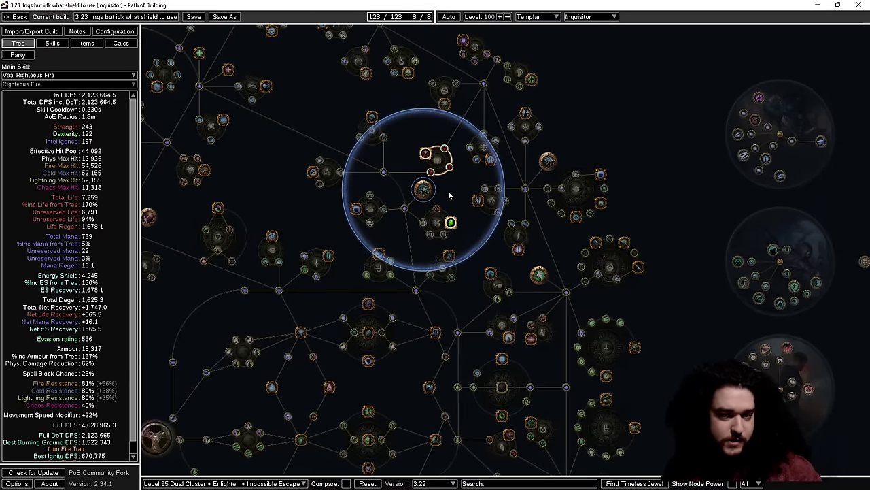
{"action": "scroll", "coordinate": [448, 190], "scroll_direction": "up", "scroll_amount": 3}
{"action": "scroll", "coordinate": [447, 194], "scroll_direction": "up", "scroll_amount": 1}
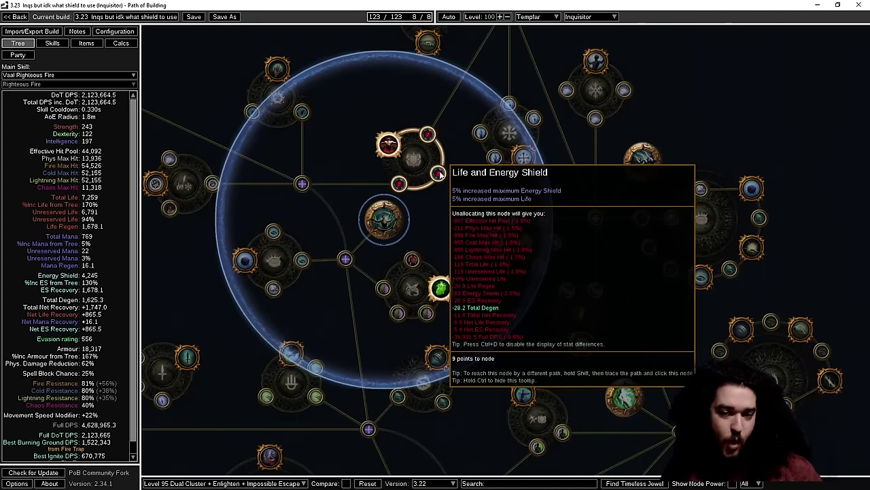
Step: Deallocate the Growth and Decay path and allocate the path to Life and Energy Shield
{"action": "left_click", "coordinate": [399, 183]}
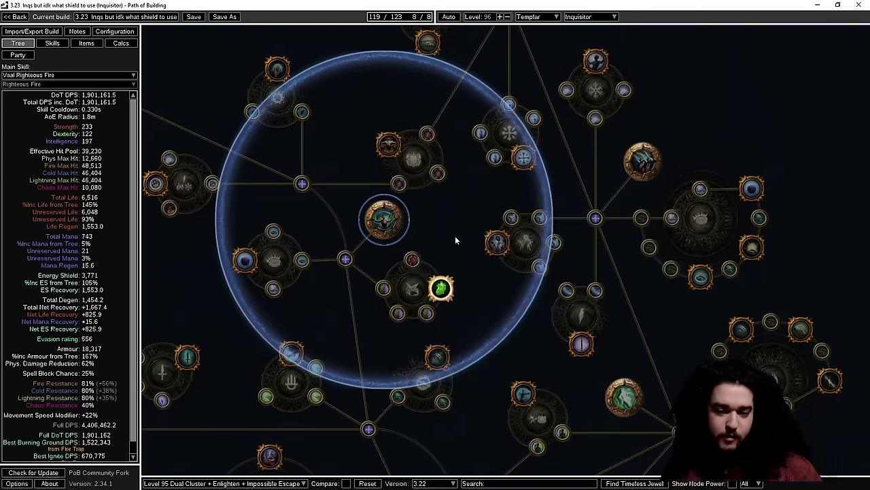
{"action": "left_click", "coordinate": [441, 289]}
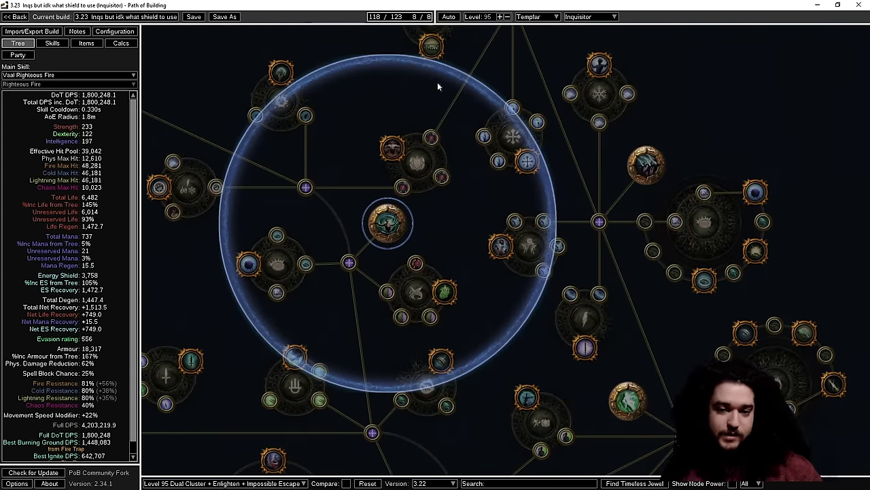
{"action": "left_click", "coordinate": [438, 171]}
Step: Allocate the life regeneration node, bringing the tree to 123 of 123 points
{"action": "left_click_drag", "start_coordinate": [446, 221], "coordinate": [466, 174]}
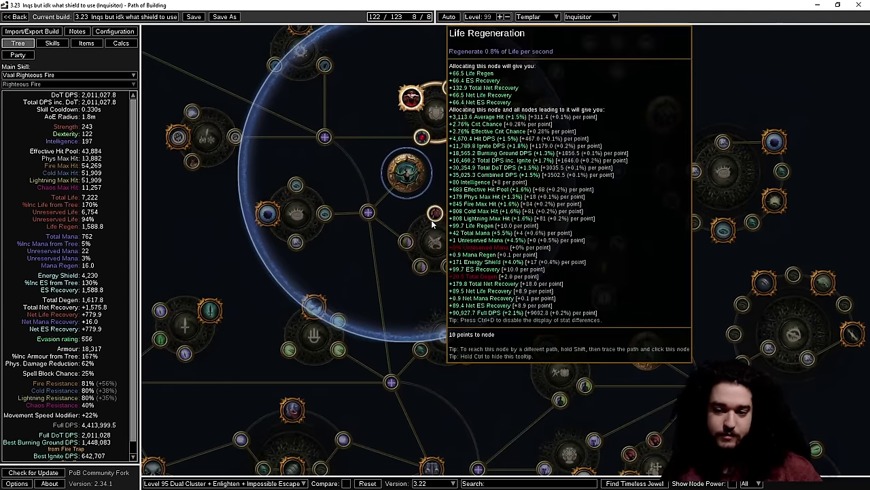
{"action": "left_click", "coordinate": [434, 215]}
{"action": "scroll", "coordinate": [462, 231], "scroll_direction": "down", "scroll_amount": 5}
{"action": "scroll", "coordinate": [513, 234], "scroll_direction": "down", "scroll_amount": 2}
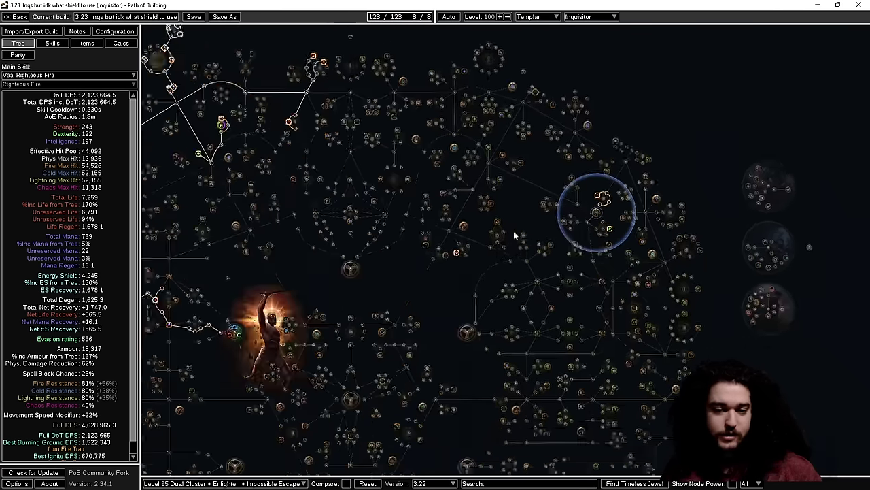
{"action": "left_click_drag", "start_coordinate": [514, 230], "coordinate": [571, 174]}
{"action": "scroll", "coordinate": [521, 148], "scroll_direction": "down", "scroll_amount": 2}
{"action": "left_click_drag", "start_coordinate": [521, 147], "coordinate": [497, 218]}
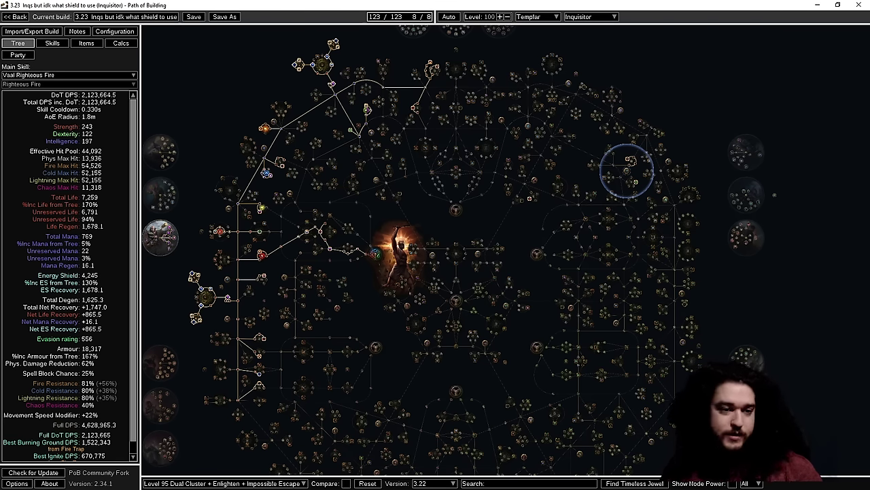
Step: Review equipped items, then browse the Flammability, Vaal Righteous Fire and Shield Charge socket groups
{"action": "left_click", "coordinate": [83, 45]}
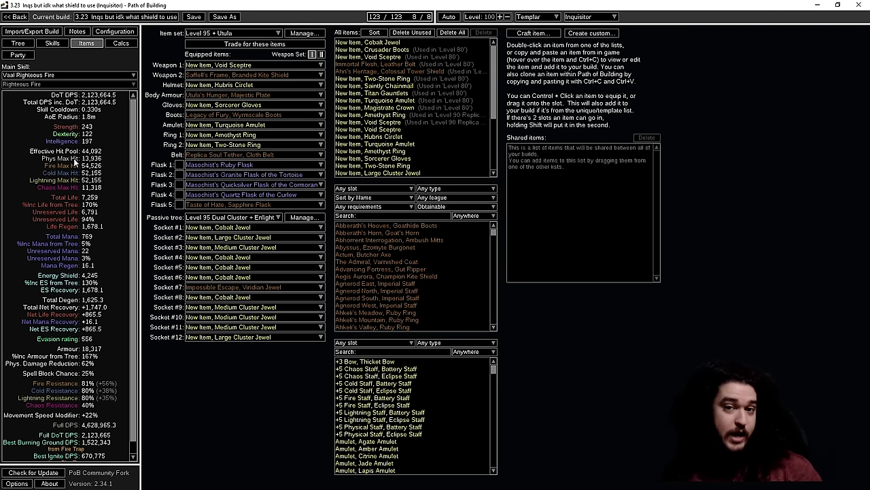
{"action": "left_click", "coordinate": [58, 43]}
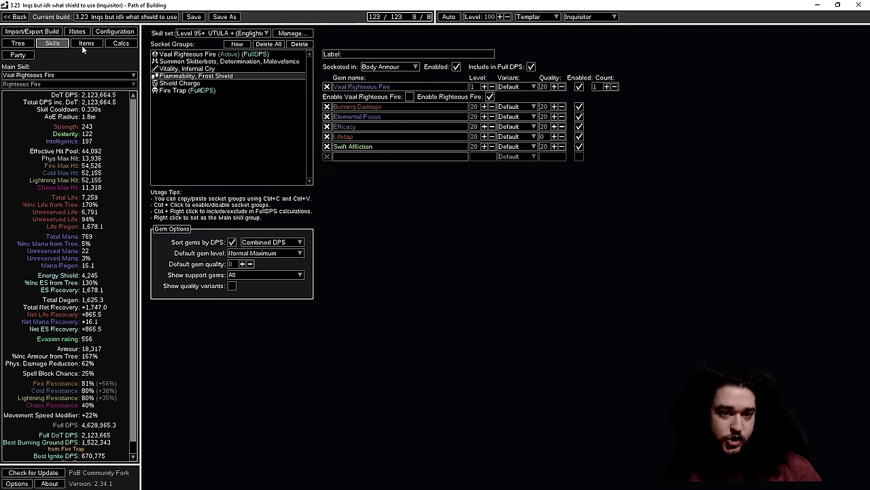
{"action": "left_click", "coordinate": [255, 125]}
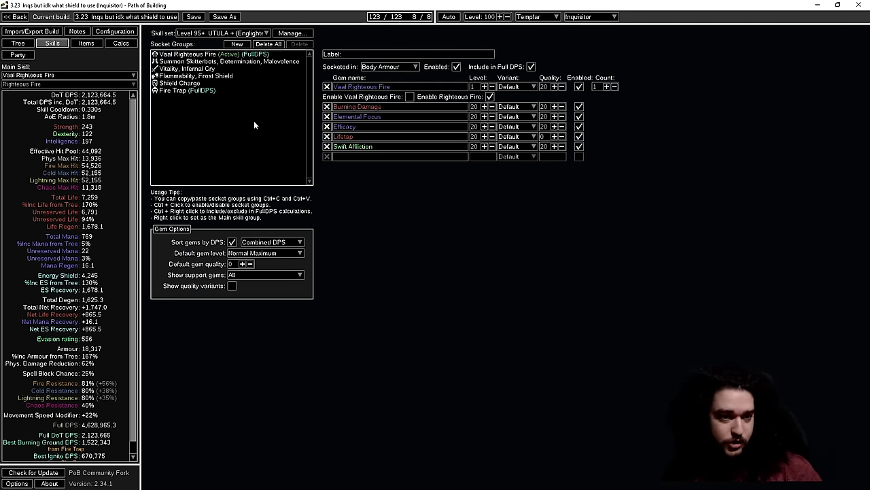
{"action": "left_click", "coordinate": [185, 77]}
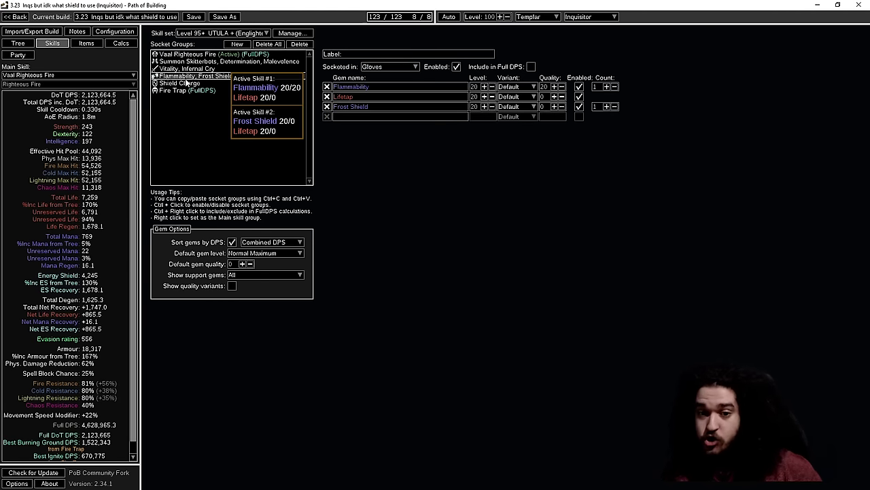
{"action": "left_click", "coordinate": [179, 54]}
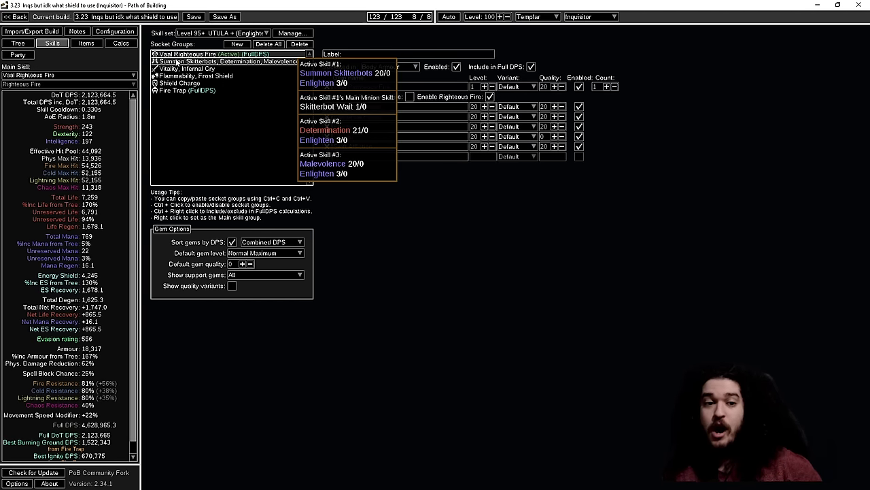
{"action": "left_click", "coordinate": [191, 93]}
Step: Return to the Flammability, Frost Shield group and toggle Frost Shield off and back on
{"action": "key", "text": "Up"}
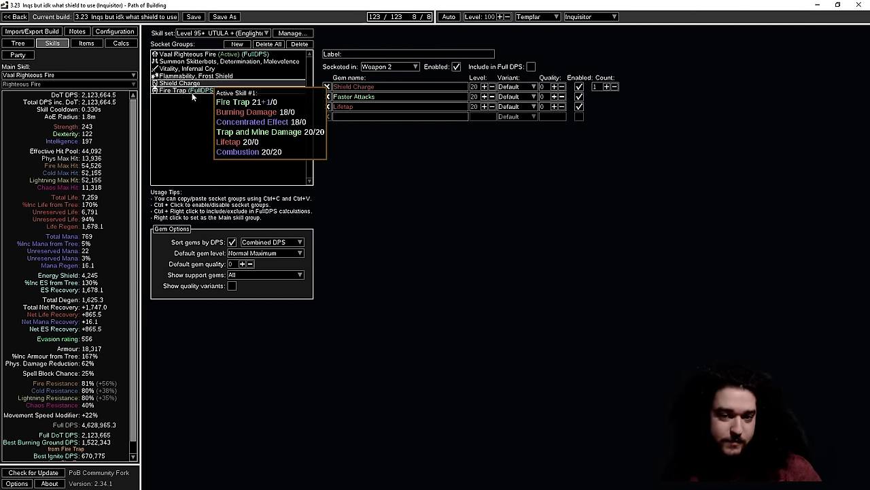
{"action": "key", "text": "Up"}
{"action": "mouse_move", "coordinate": [345, 114]}
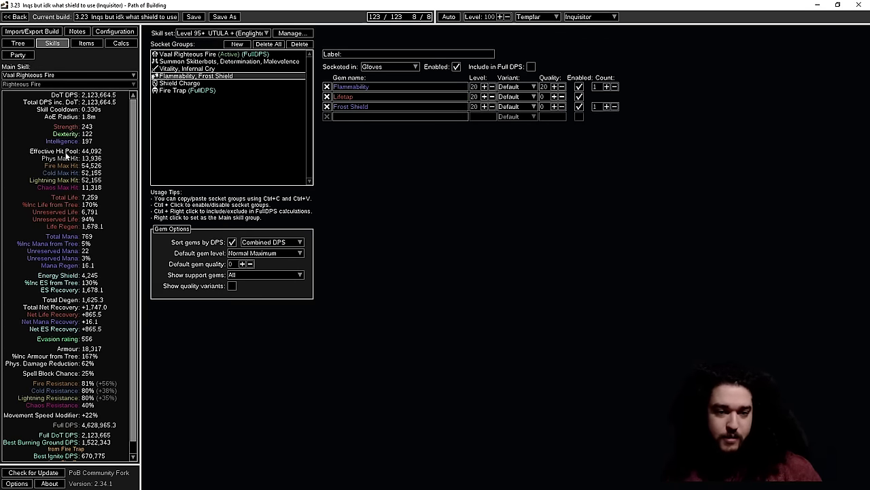
{"action": "left_click", "coordinate": [579, 106]}
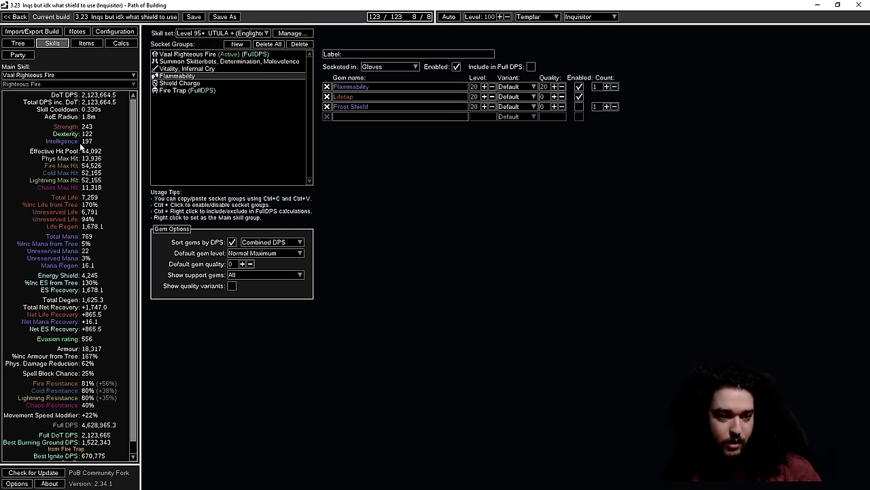
{"action": "left_click", "coordinate": [579, 106]}
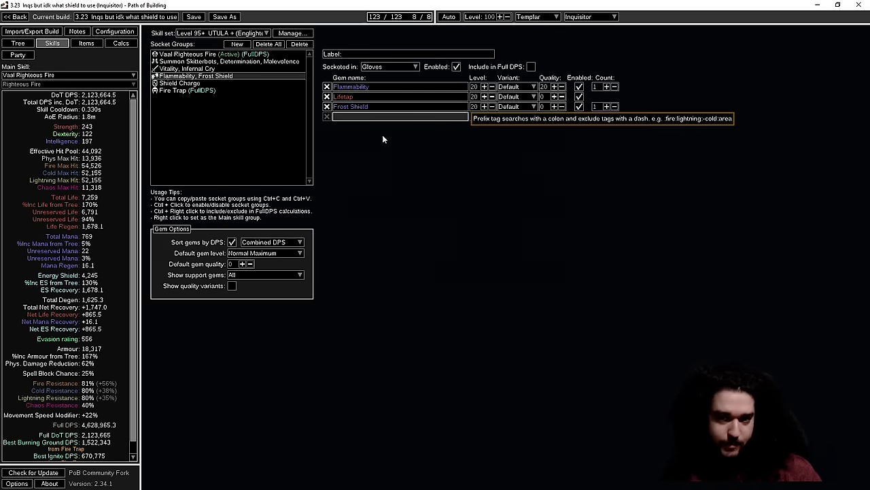
{"action": "left_click", "coordinate": [76, 44]}
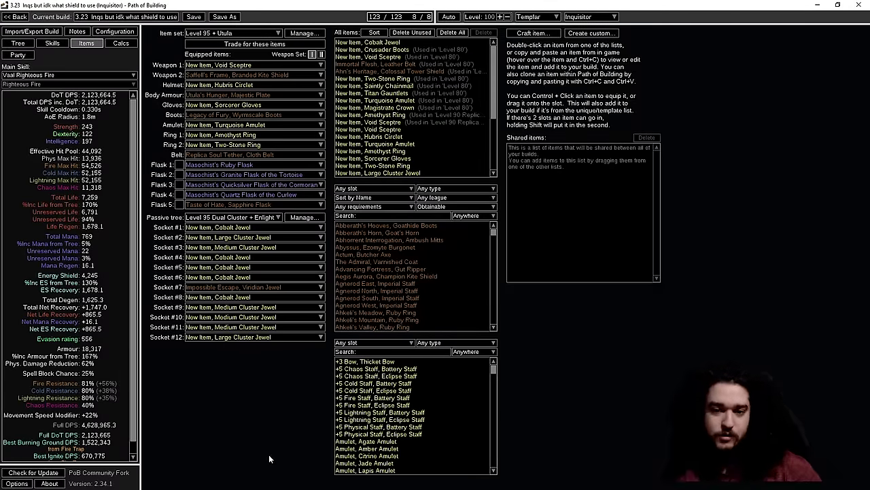
{"action": "mouse_move", "coordinate": [239, 66]}
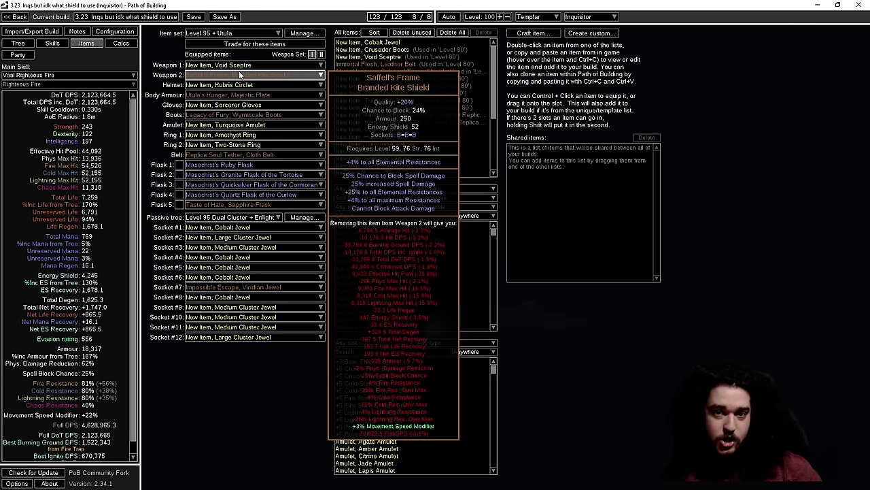
{"action": "left_click", "coordinate": [235, 33]}
{"action": "left_click", "coordinate": [297, 54]}
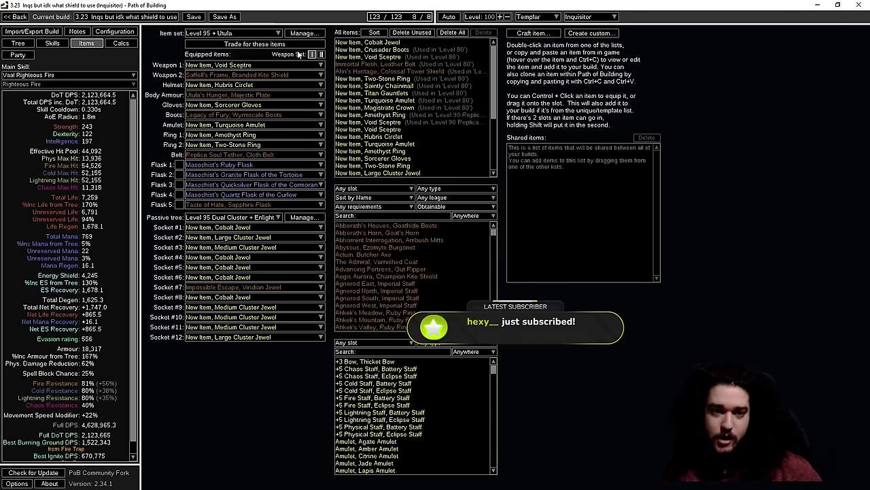
{"action": "mouse_move", "coordinate": [252, 85]}
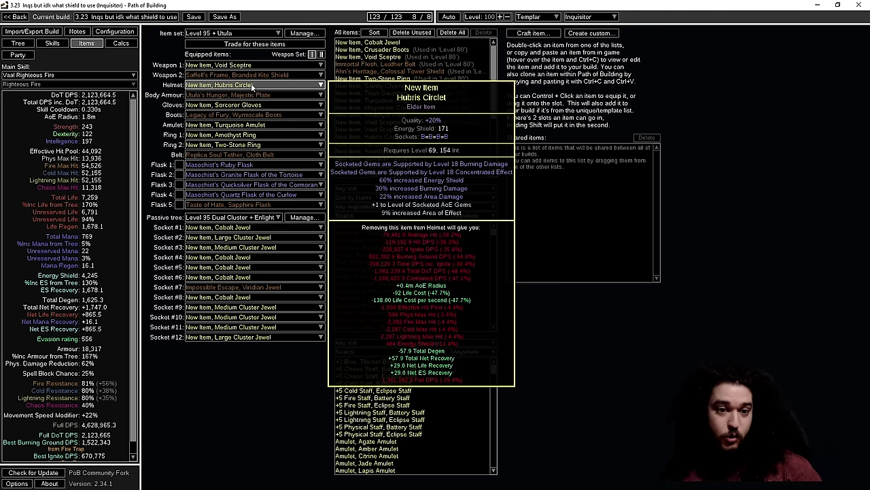
{"action": "mouse_move", "coordinate": [215, 106]}
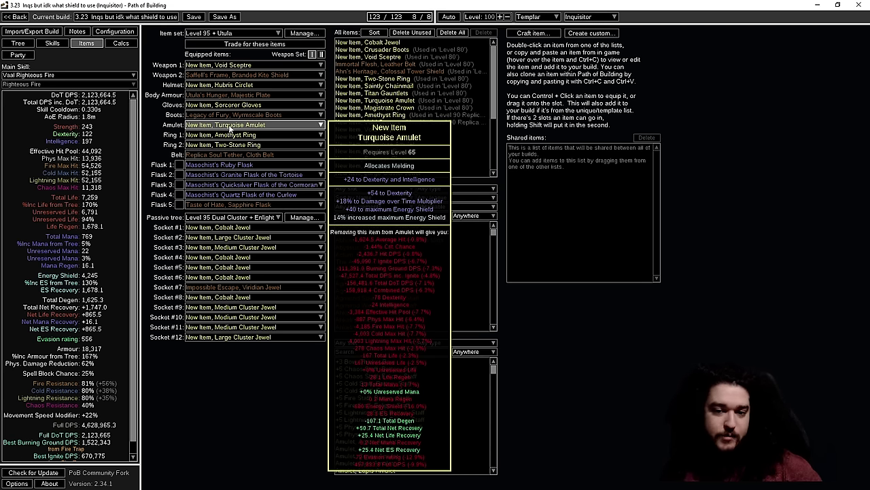
{"action": "left_click", "coordinate": [23, 45]}
{"action": "scroll", "coordinate": [528, 119], "scroll_direction": "up", "scroll_amount": 6}
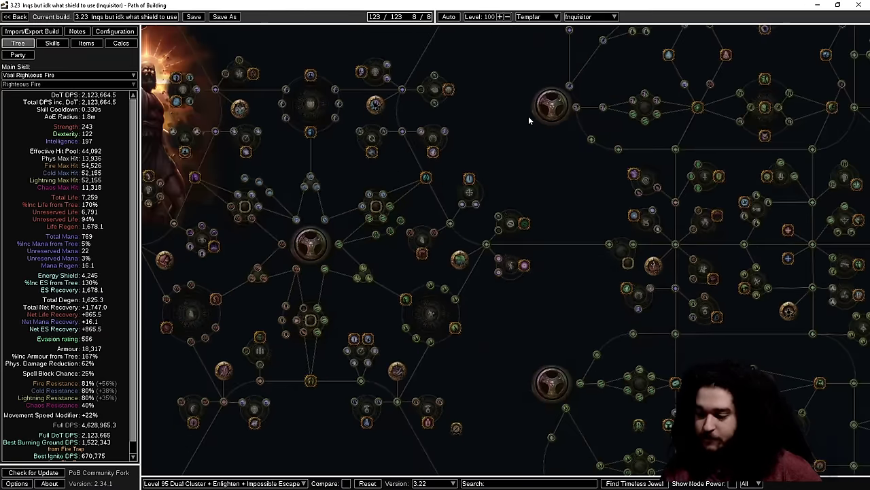
{"action": "mouse_move", "coordinate": [489, 91]}
{"action": "left_mouse_down"}
{"action": "mouse_move", "coordinate": [408, 182]}
{"action": "mouse_move", "coordinate": [356, 265]}
{"action": "mouse_move", "coordinate": [326, 289]}
{"action": "left_mouse_up"}
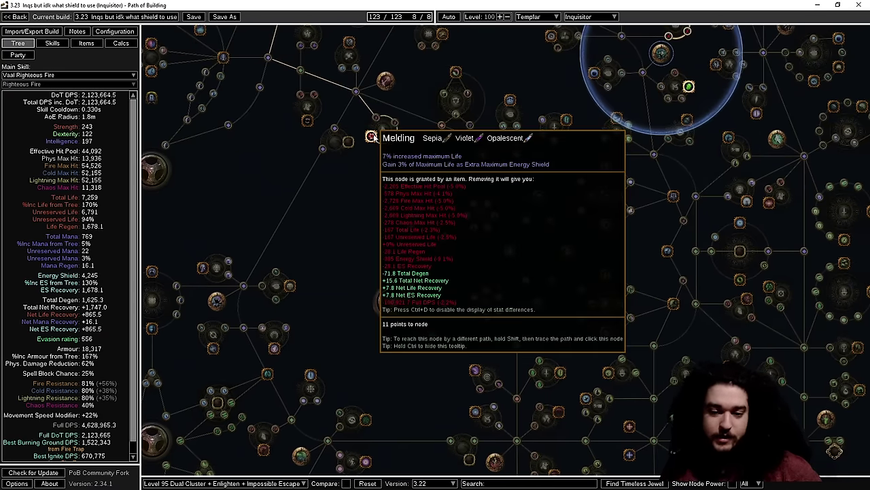
{"action": "scroll", "coordinate": [371, 136], "scroll_direction": "up", "scroll_amount": 1}
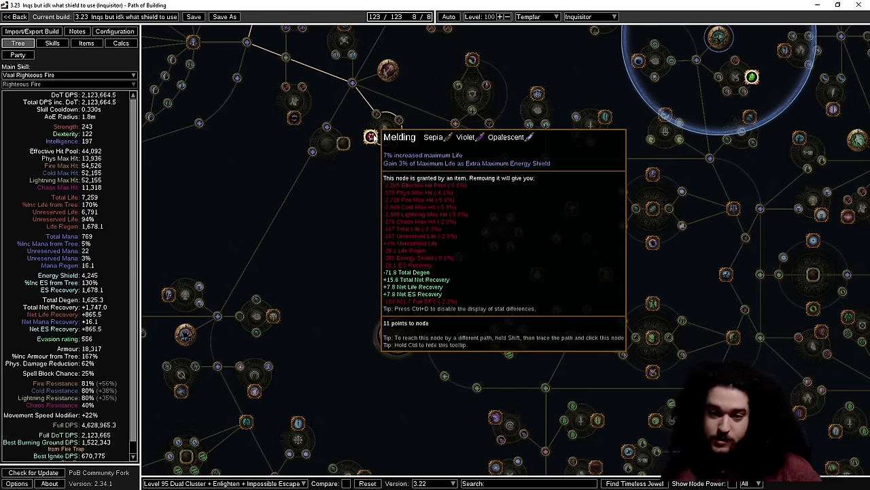
{"action": "scroll", "coordinate": [371, 136], "scroll_direction": "down", "scroll_amount": 2}
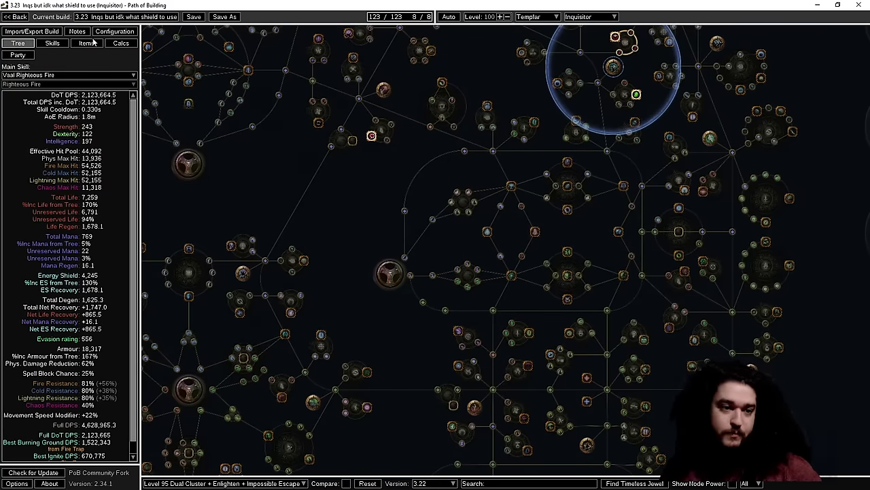
{"action": "left_click", "coordinate": [86, 42]}
{"action": "mouse_move", "coordinate": [221, 146]}
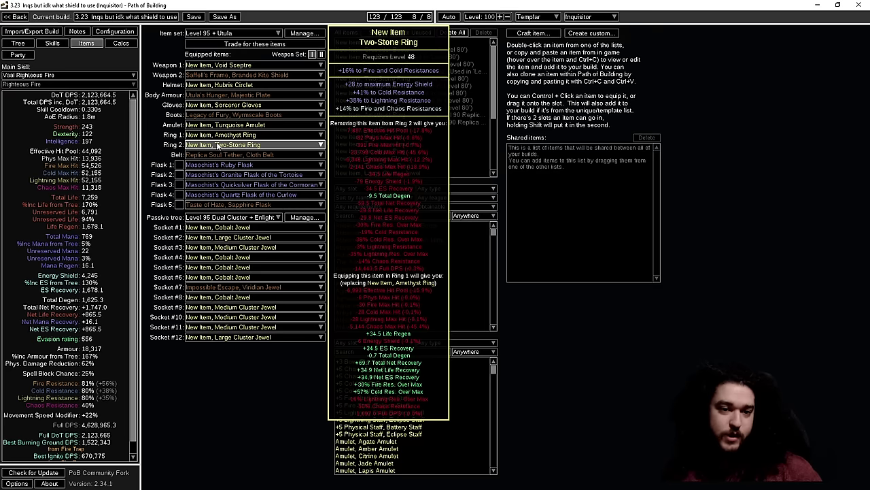
{"action": "mouse_move", "coordinate": [232, 71]}
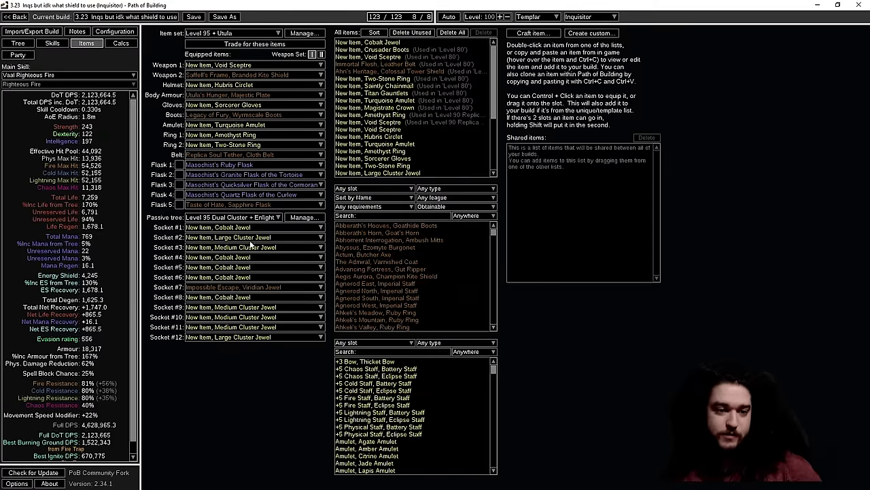
{"action": "mouse_move", "coordinate": [237, 100]}
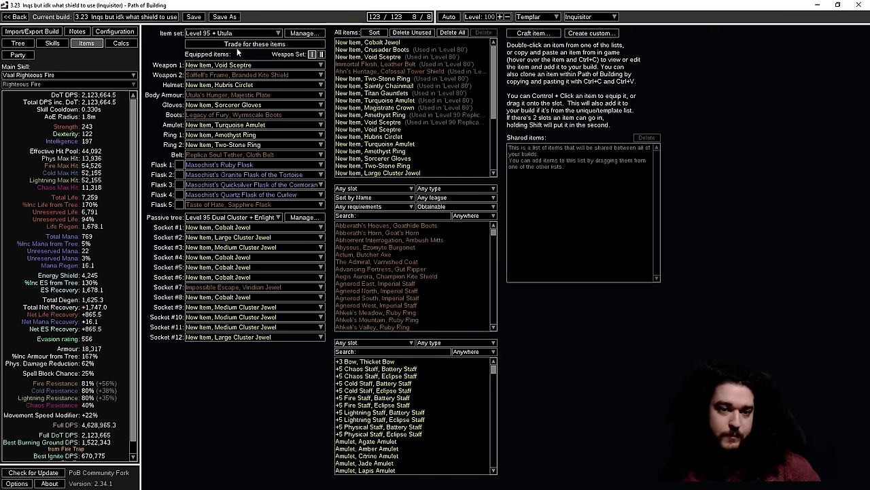
{"action": "left_click", "coordinate": [218, 32]}
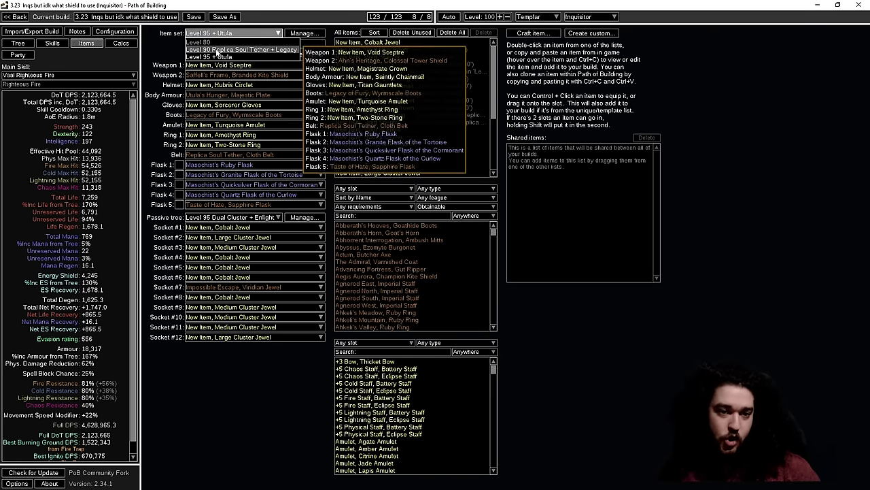
{"action": "left_click", "coordinate": [261, 55]}
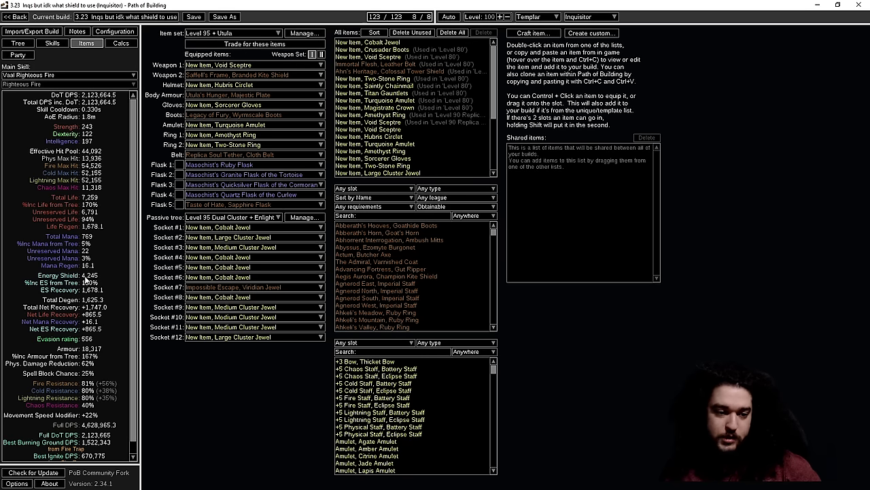
Step: Set the Belt and Body Armour slots to None to compare stats
{"action": "left_click", "coordinate": [194, 155]}
{"action": "left_click", "coordinate": [193, 163]}
{"action": "left_click", "coordinate": [217, 96]}
{"action": "left_click", "coordinate": [210, 103]}
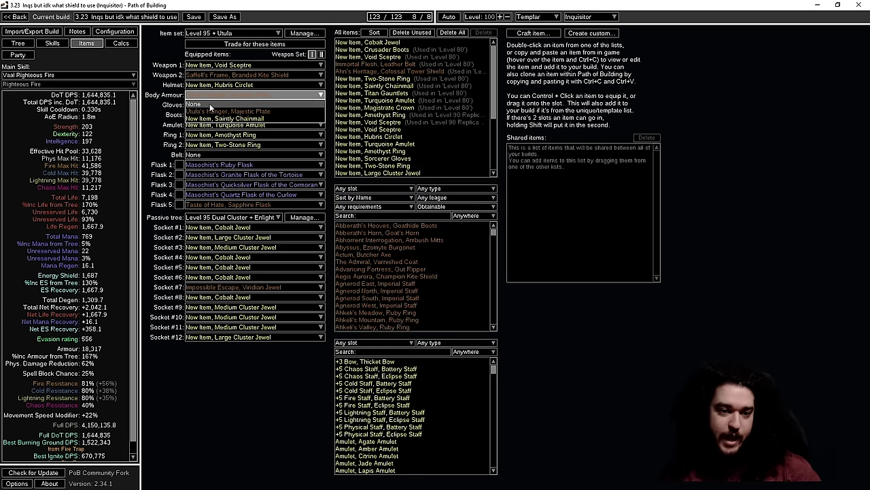
{"action": "left_click", "coordinate": [228, 269]}
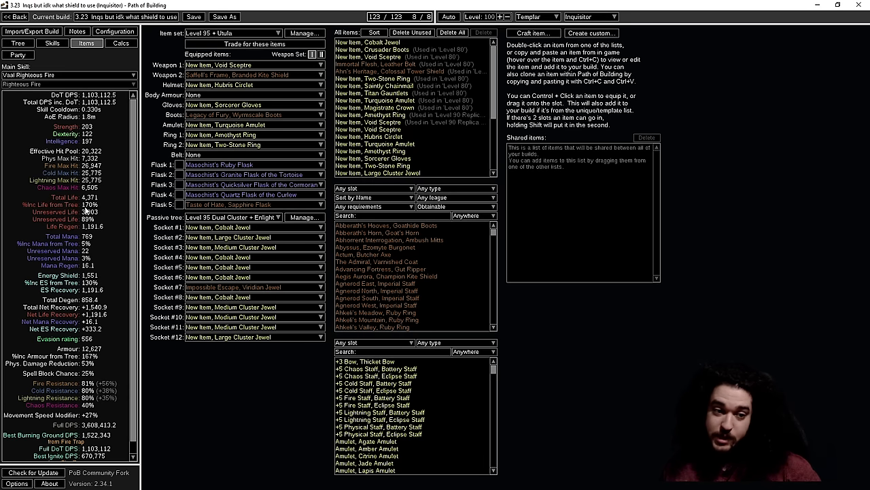
Step: Re-equip Utula's Hunger as body armour and Replica Soul Tether as the belt
{"action": "left_click", "coordinate": [213, 94]}
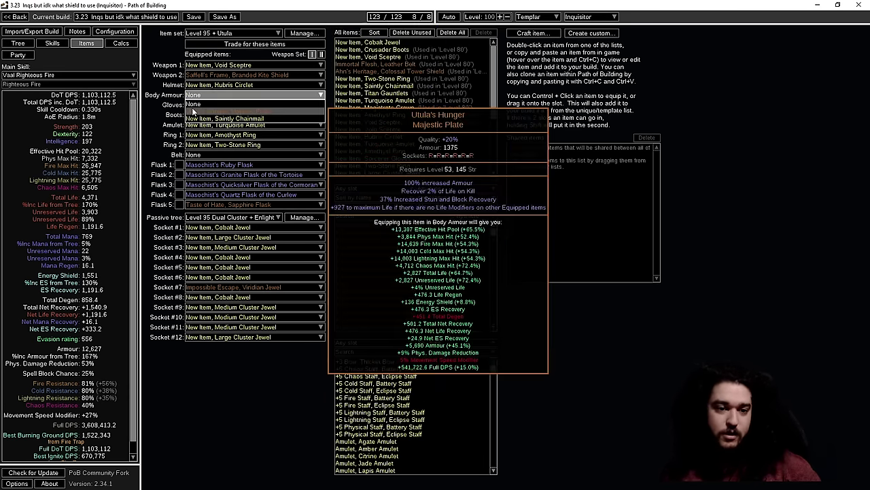
{"action": "left_click", "coordinate": [195, 111]}
{"action": "left_click", "coordinate": [204, 154]}
{"action": "left_click", "coordinate": [204, 171]}
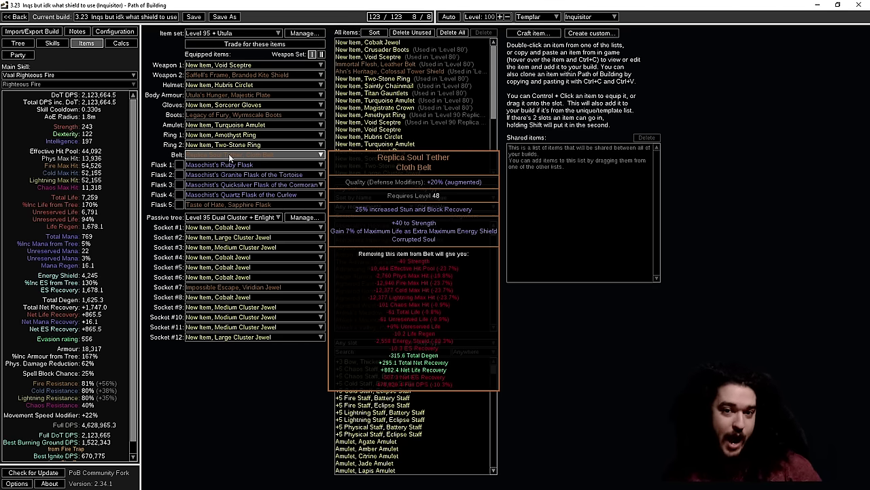
Step: Compare the build with and without Consecrated Ground, leave it enabled, and return to Items
{"action": "left_click", "coordinate": [115, 31]}
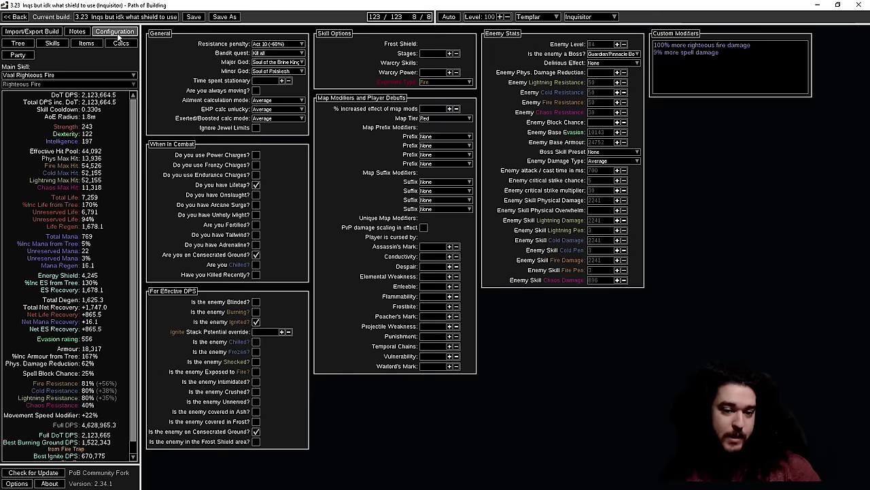
{"action": "left_click", "coordinate": [255, 255]}
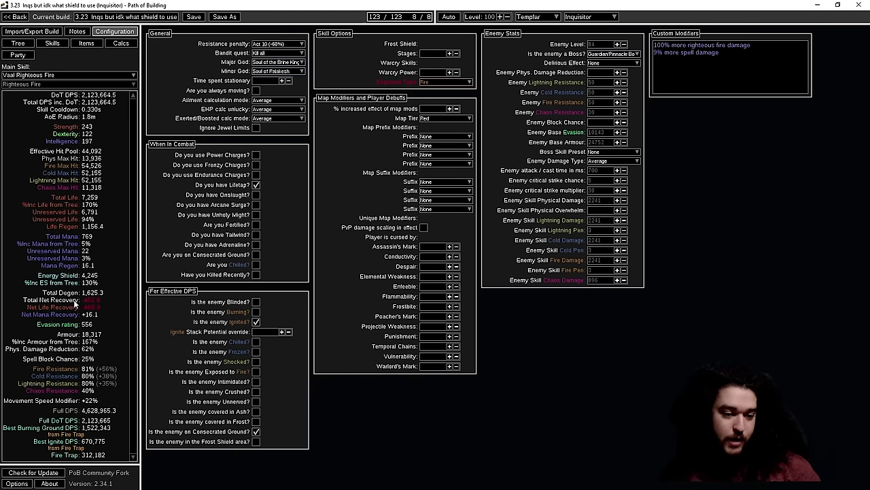
{"action": "left_click", "coordinate": [255, 255]}
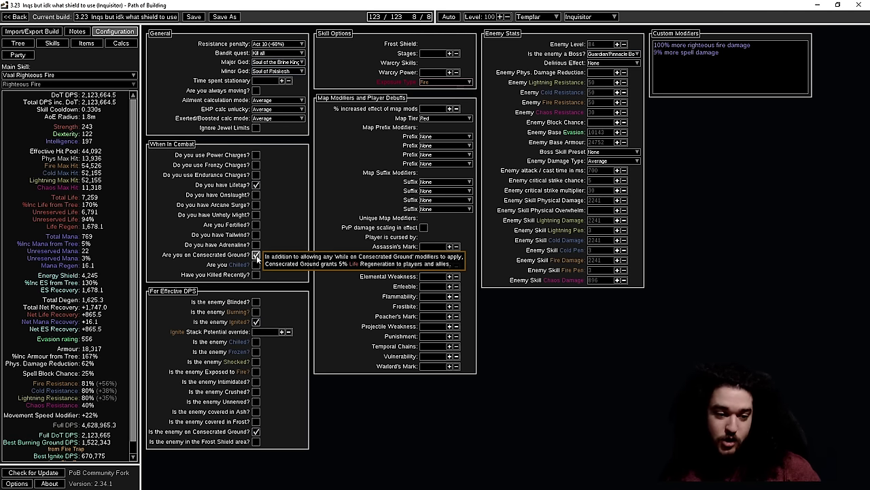
{"action": "left_click", "coordinate": [256, 254]}
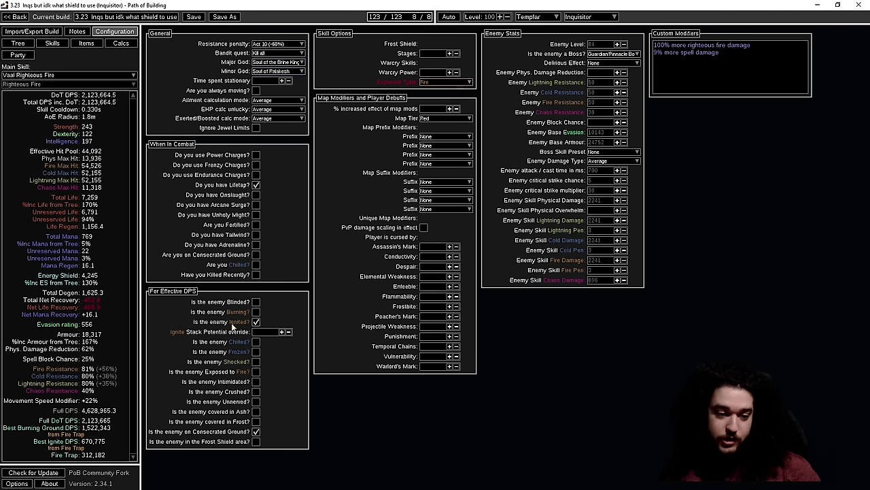
{"action": "left_click", "coordinate": [256, 254]}
{"action": "left_click", "coordinate": [90, 46]}
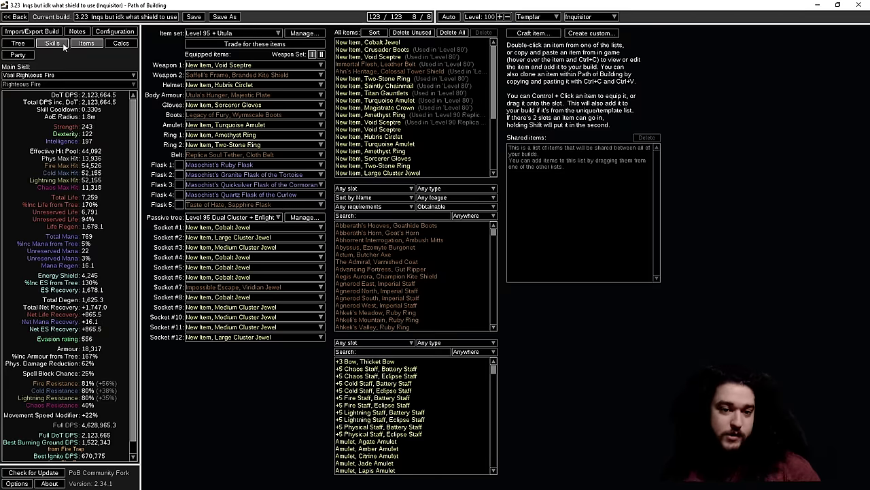
{"action": "left_click", "coordinate": [179, 165]}
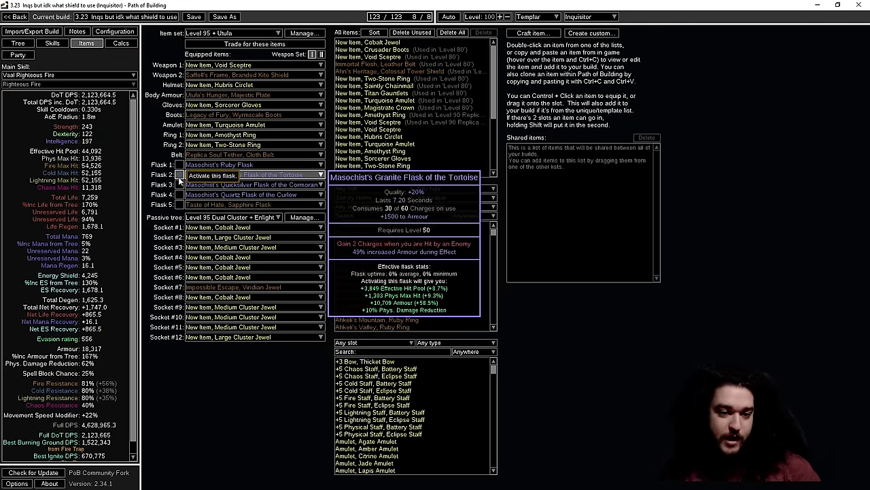
{"action": "left_click", "coordinate": [180, 175]}
{"action": "left_click", "coordinate": [179, 184]}
{"action": "left_click", "coordinate": [180, 194]}
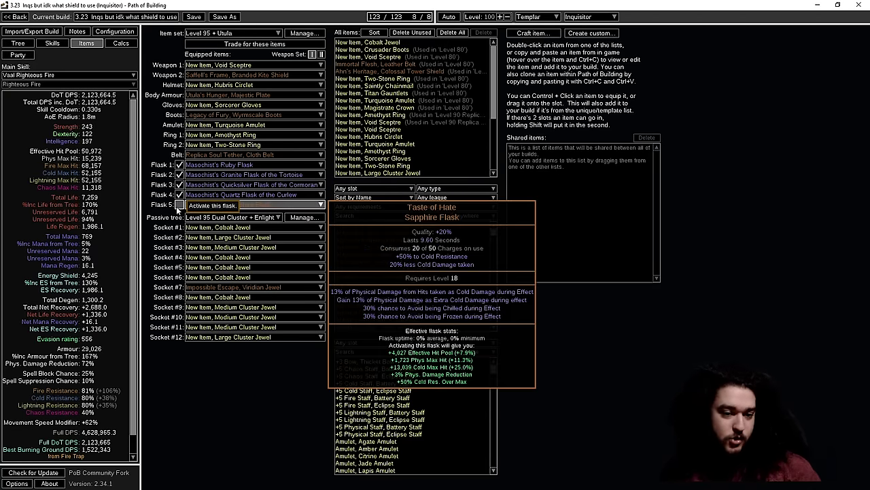
{"action": "left_click", "coordinate": [179, 204]}
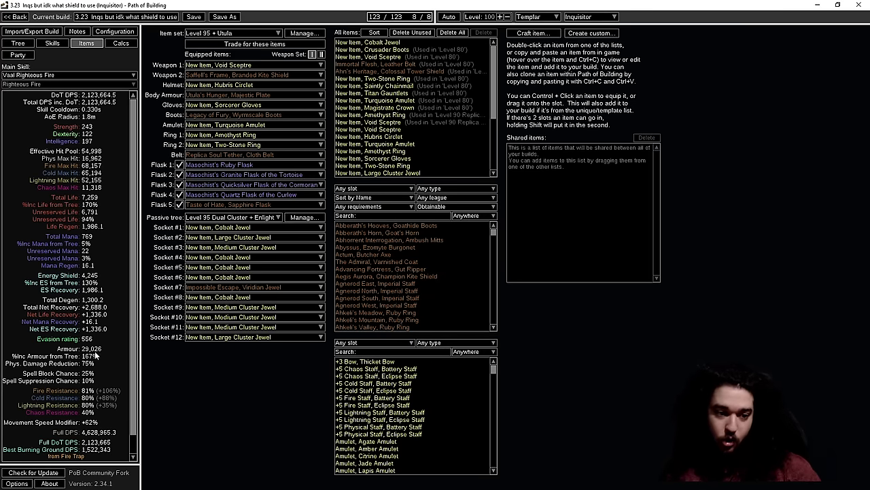
{"action": "left_click", "coordinate": [180, 204]}
{"action": "left_click", "coordinate": [180, 195]}
{"action": "left_click", "coordinate": [180, 184]}
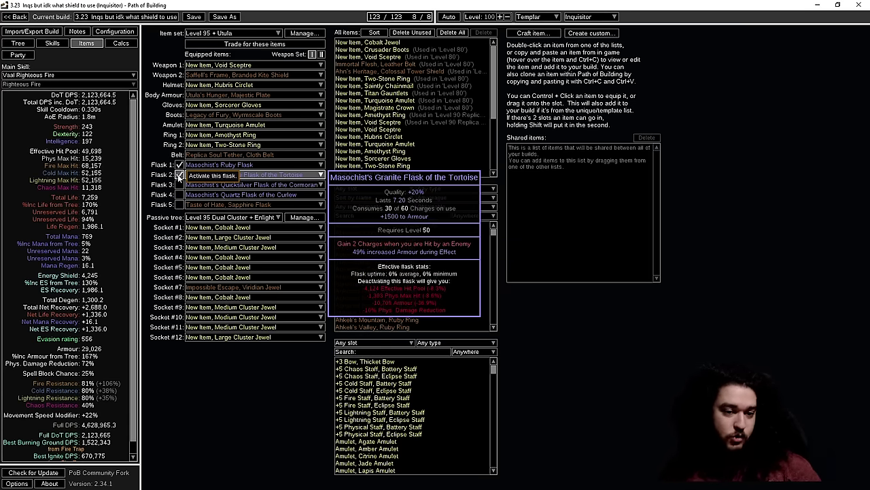
{"action": "left_click", "coordinate": [180, 174]}
{"action": "left_click", "coordinate": [179, 164]}
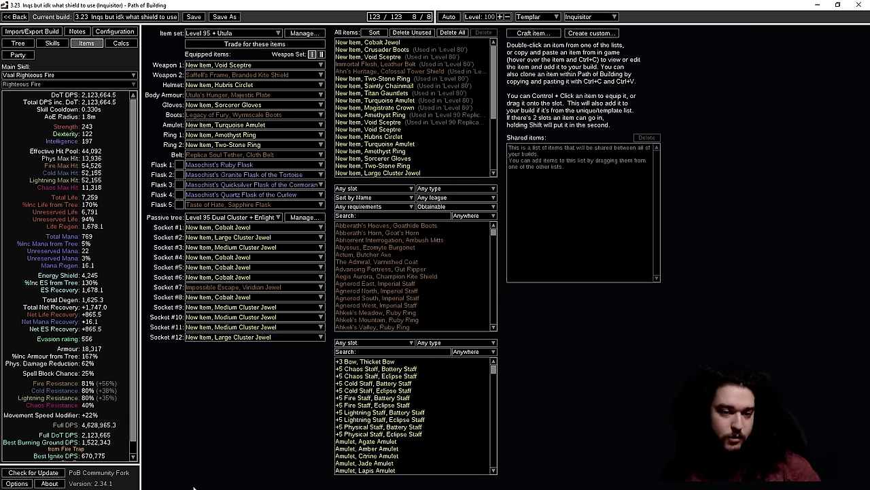
{"action": "mouse_move", "coordinate": [279, 76]}
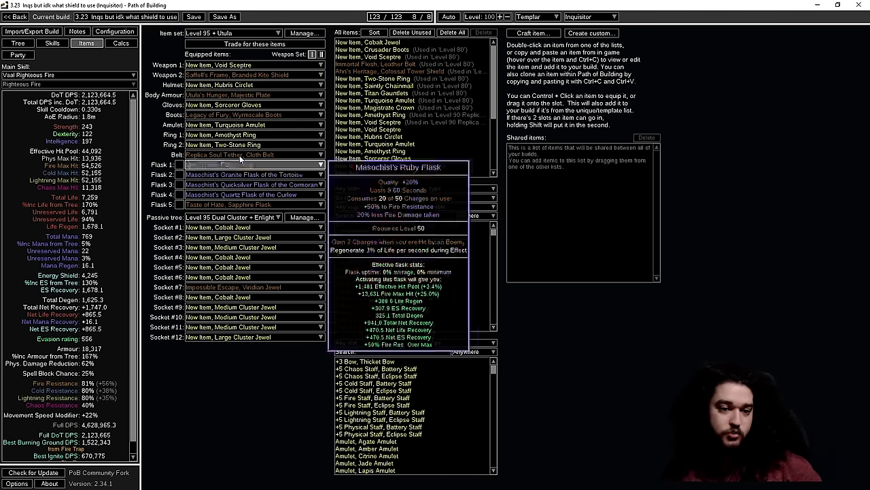
{"action": "mouse_move", "coordinate": [228, 96]}
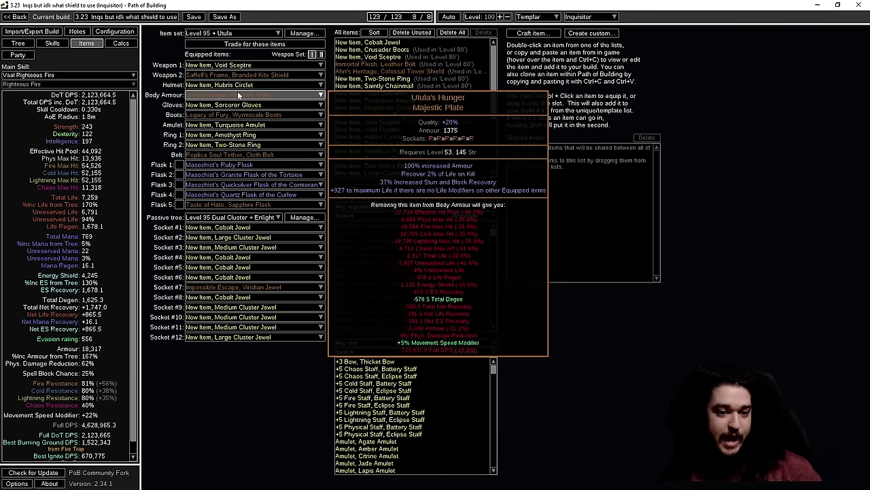
{"action": "mouse_move", "coordinate": [221, 160]}
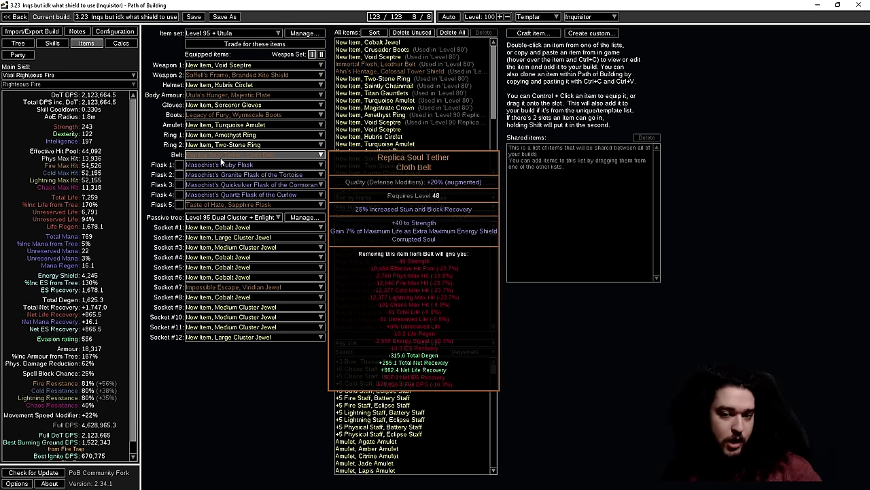
Step: On the passive tree, allocate the jewel socket path, then deallocate it again
{"action": "left_click", "coordinate": [18, 43]}
{"action": "scroll", "coordinate": [466, 184], "scroll_direction": "up", "scroll_amount": 2}
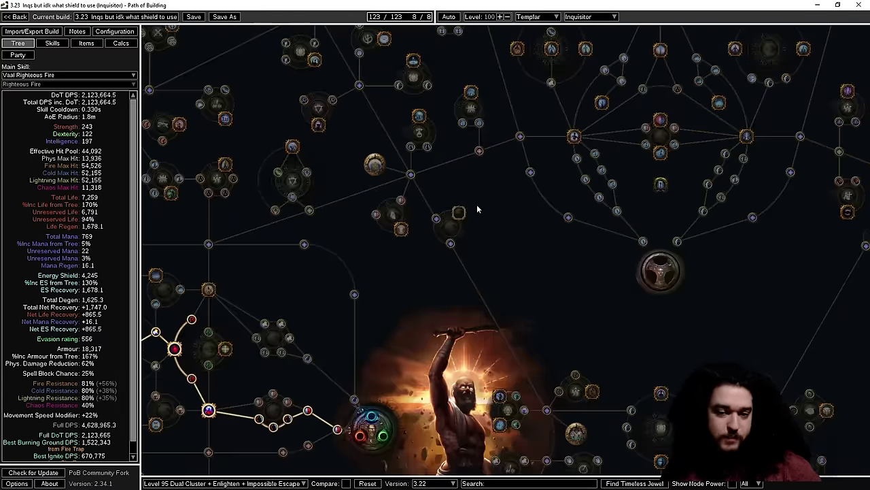
{"action": "scroll", "coordinate": [476, 204], "scroll_direction": "up", "scroll_amount": 3}
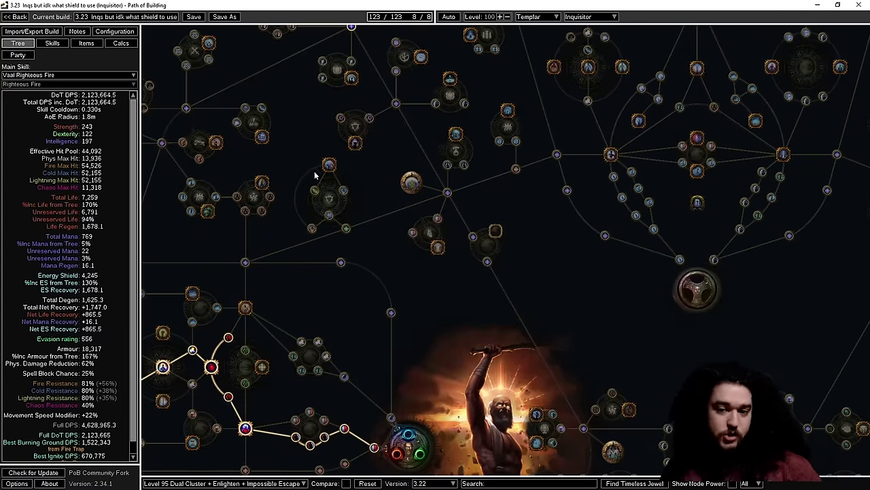
{"action": "left_click", "coordinate": [496, 231]}
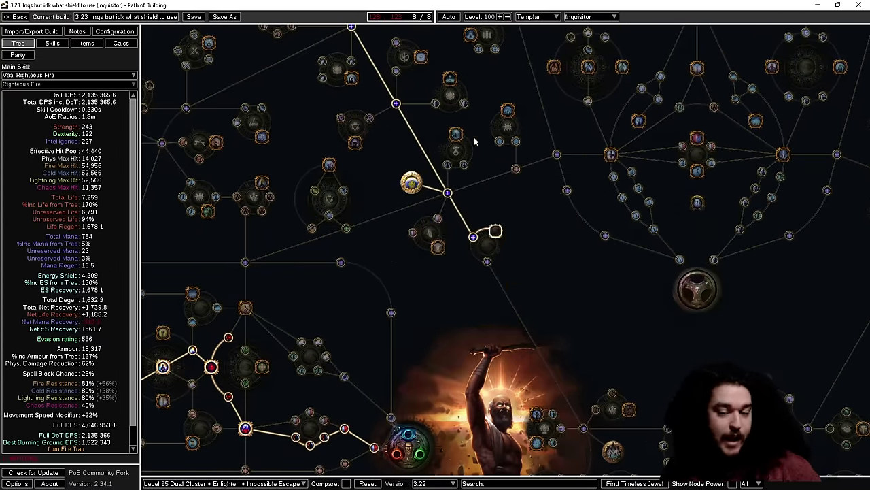
{"action": "left_click", "coordinate": [396, 103]}
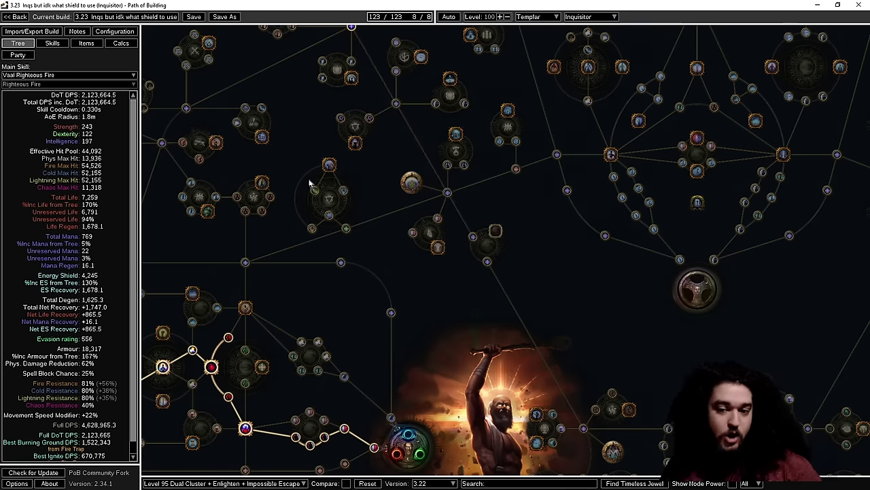
{"action": "scroll", "coordinate": [272, 170], "scroll_direction": "down", "scroll_amount": 3}
Step: Review the equipped items, then go back to the skill gem socket groups
{"action": "left_click", "coordinate": [86, 43]}
{"action": "mouse_move", "coordinate": [201, 99]}
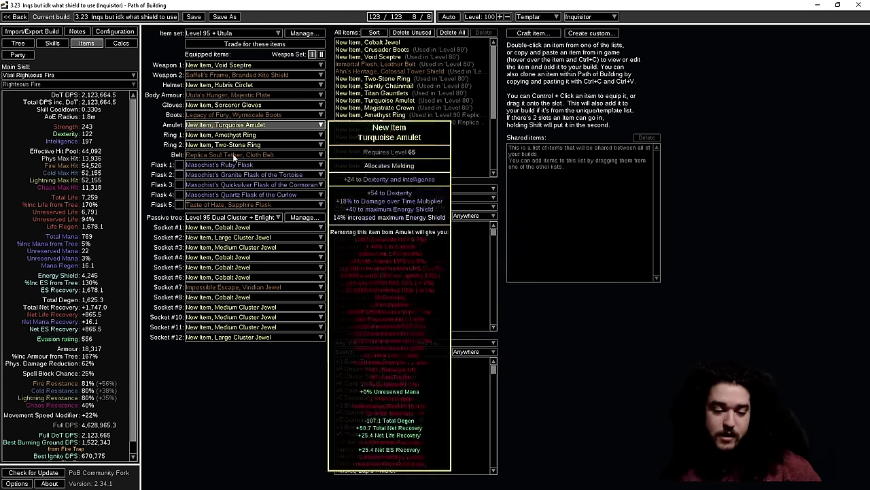
{"action": "scroll", "coordinate": [120, 413], "scroll_direction": "down", "scroll_amount": 1}
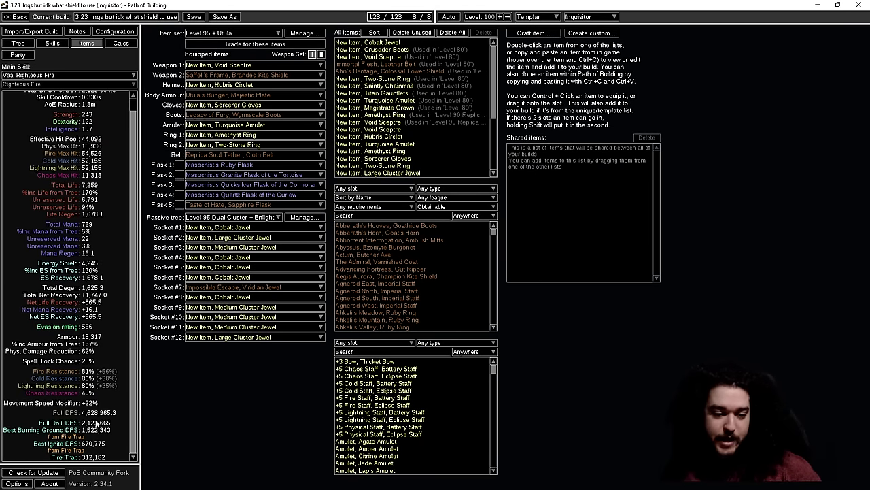
{"action": "mouse_move", "coordinate": [61, 77]}
{"action": "left_click", "coordinate": [52, 42]}
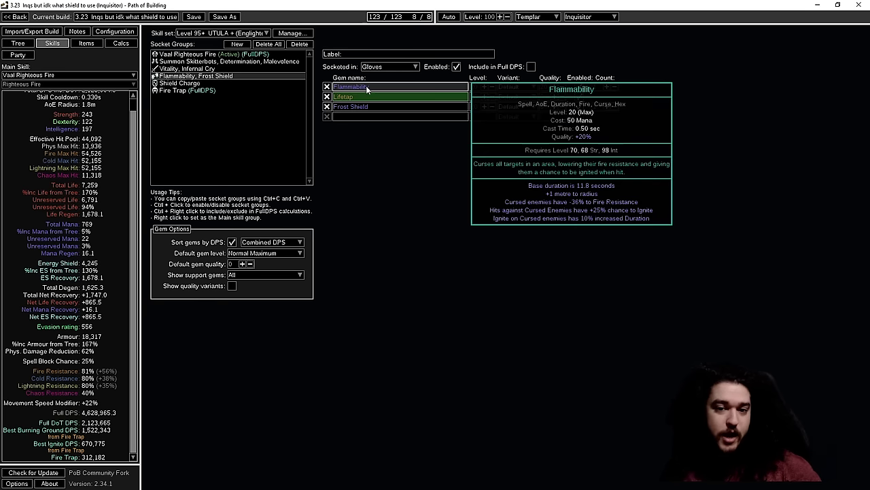
Step: Enable Vaal Righteous Fire to compare damage, then disable it again
{"action": "left_click", "coordinate": [196, 54]}
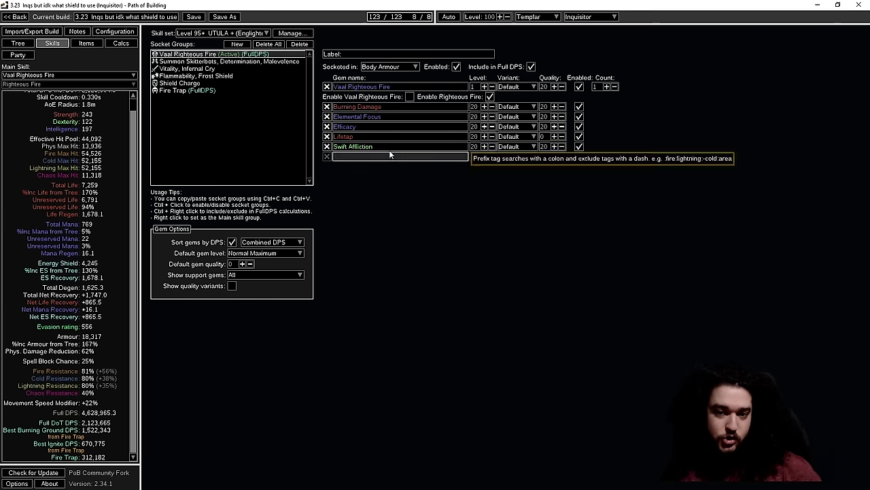
{"action": "left_click", "coordinate": [410, 96]}
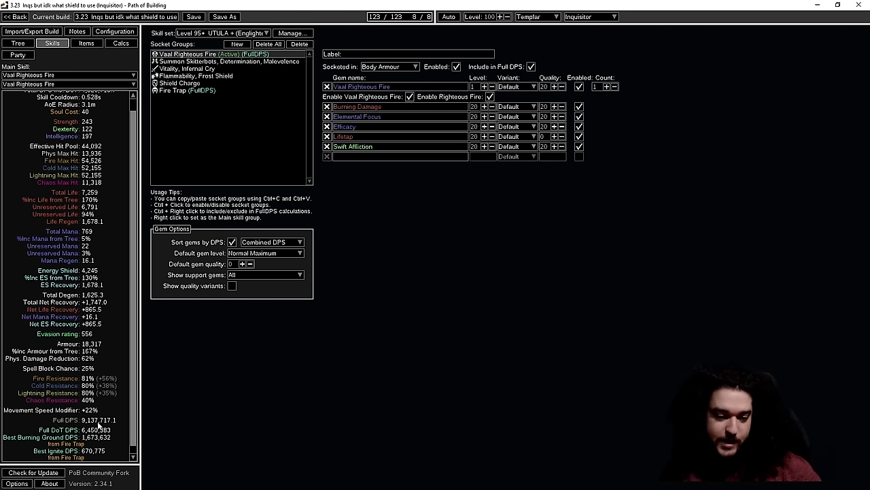
{"action": "left_click", "coordinate": [410, 97]}
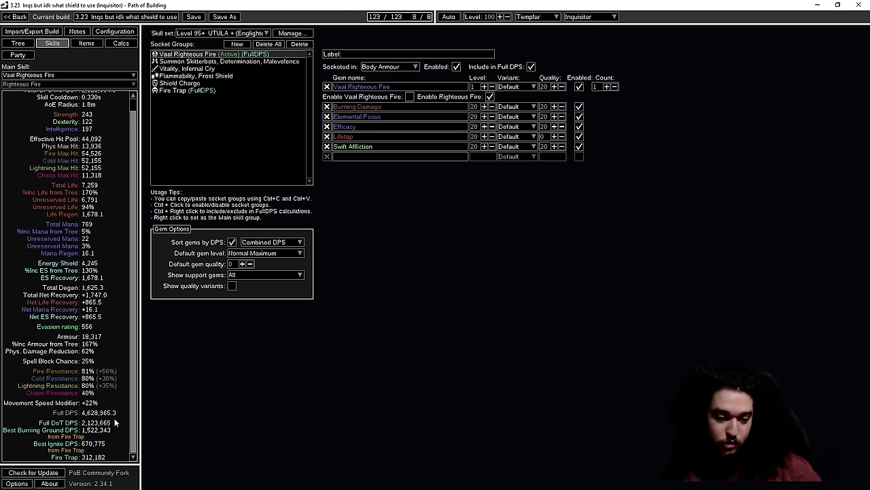
Step: Select both custom modifier lines on the Configuration page
{"action": "left_click", "coordinate": [121, 42]}
{"action": "left_click", "coordinate": [114, 32]}
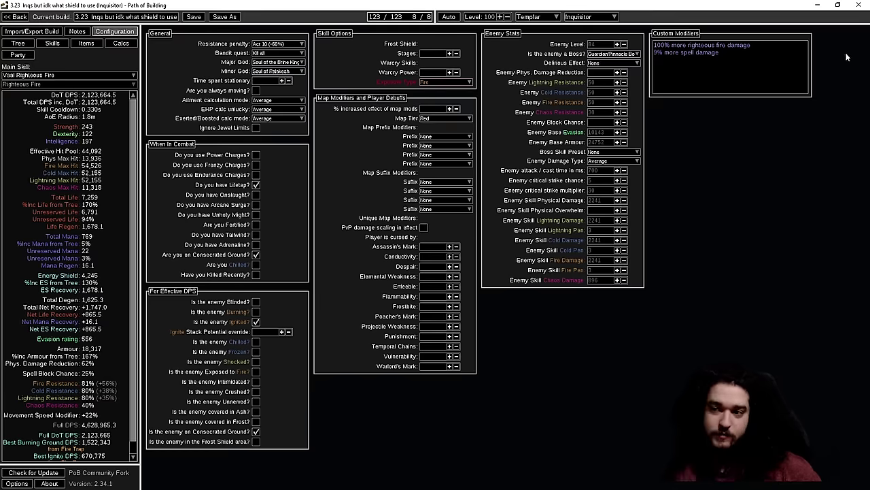
{"action": "left_click_drag", "start_coordinate": [761, 46], "coordinate": [655, 46]}
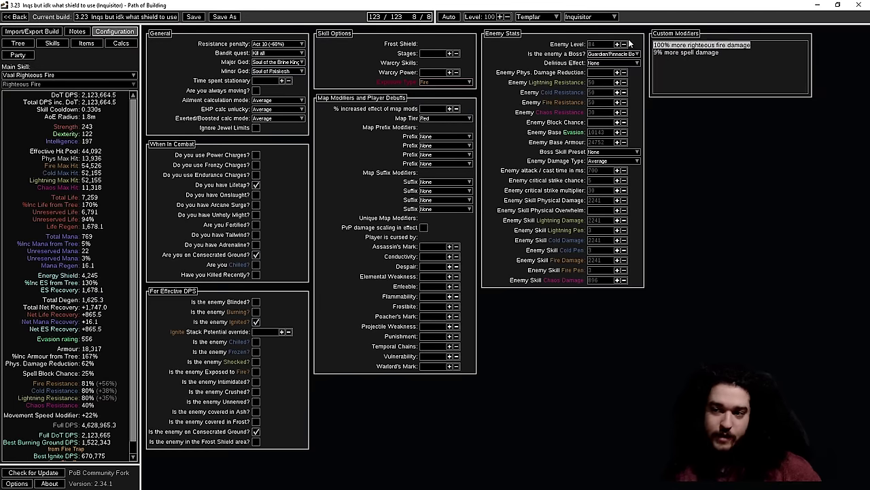
{"action": "left_click", "coordinate": [724, 63]}
{"action": "key", "text": "ctrl+a"}
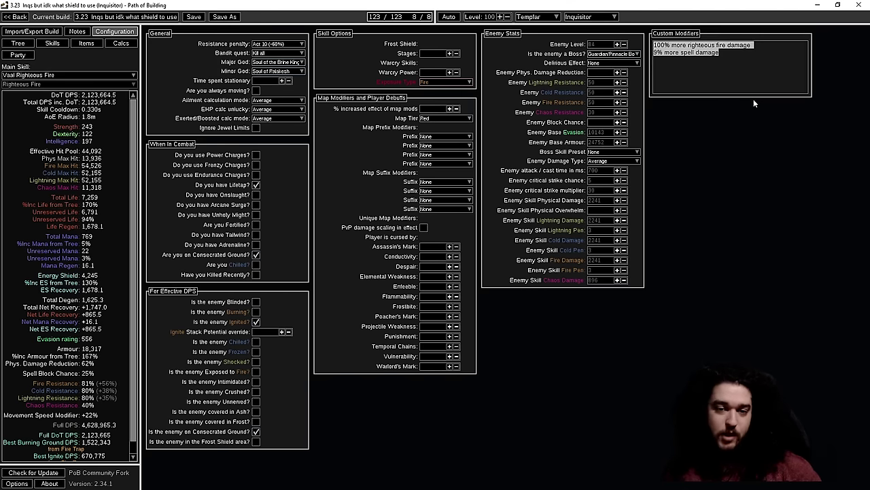
Step: Cycle through Items, Calcs and Configuration, then view the Vaal Righteous Fire gem on Skills
{"action": "left_click", "coordinate": [95, 43]}
{"action": "left_click", "coordinate": [121, 43]}
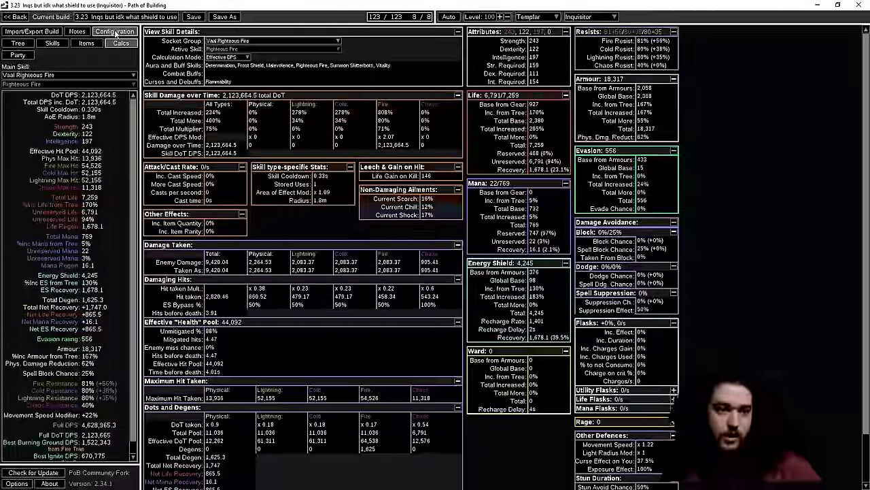
{"action": "left_click", "coordinate": [114, 31]}
{"action": "left_click", "coordinate": [52, 43]}
{"action": "mouse_move", "coordinate": [364, 87]}
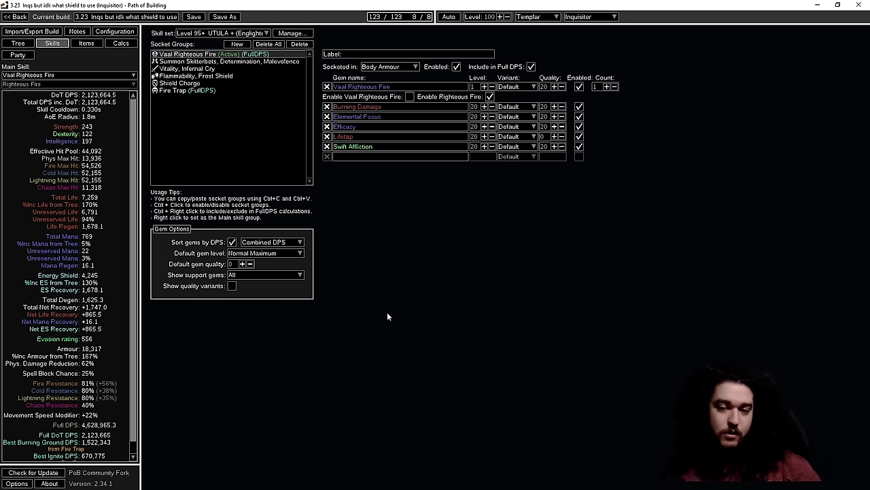
Step: From the Summon Skitterbots group, try the mana reservation efficiency Mana Mastery on the tree
{"action": "left_click", "coordinate": [190, 84]}
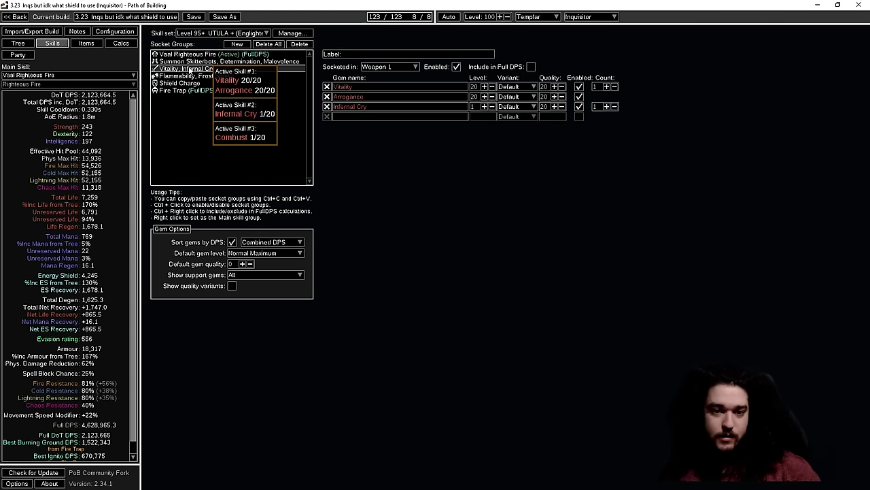
{"action": "key", "text": "Up"}
{"action": "key", "text": "Up"}
{"action": "key", "text": "Up"}
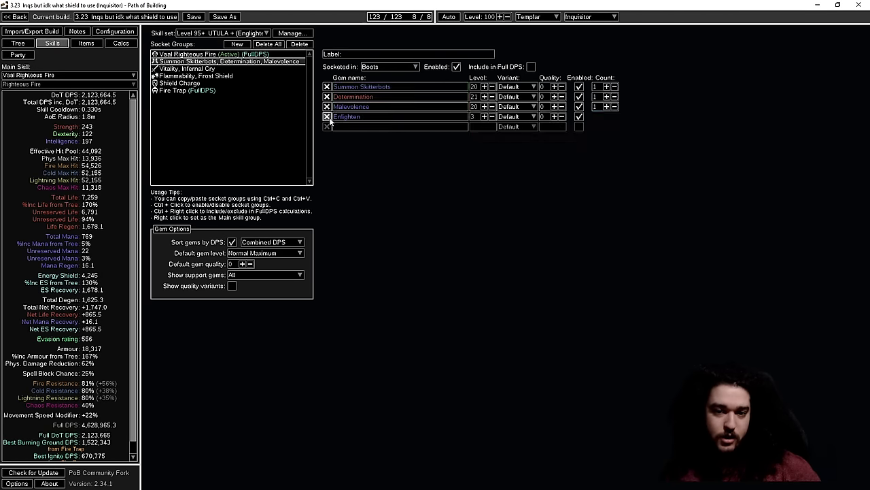
{"action": "key", "text": "ctrl+1"}
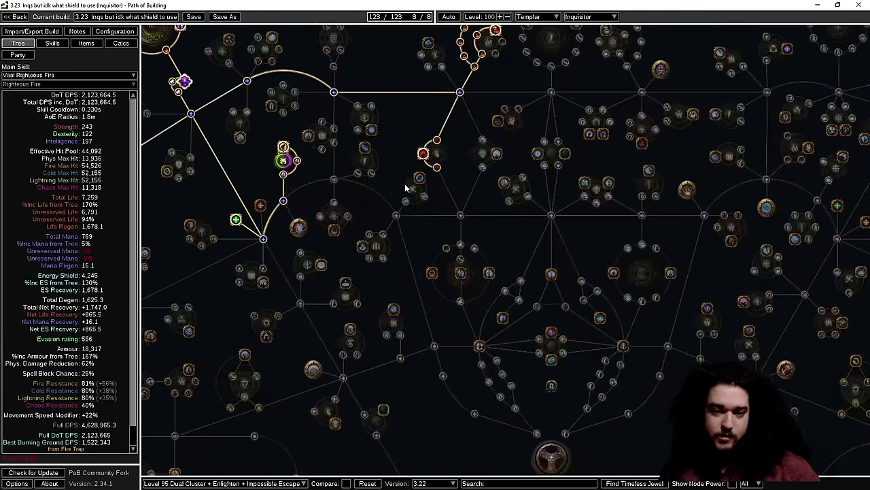
{"action": "left_click_drag", "start_coordinate": [405, 189], "coordinate": [286, 181]}
{"action": "scroll", "coordinate": [286, 181], "scroll_direction": "up", "scroll_amount": 2}
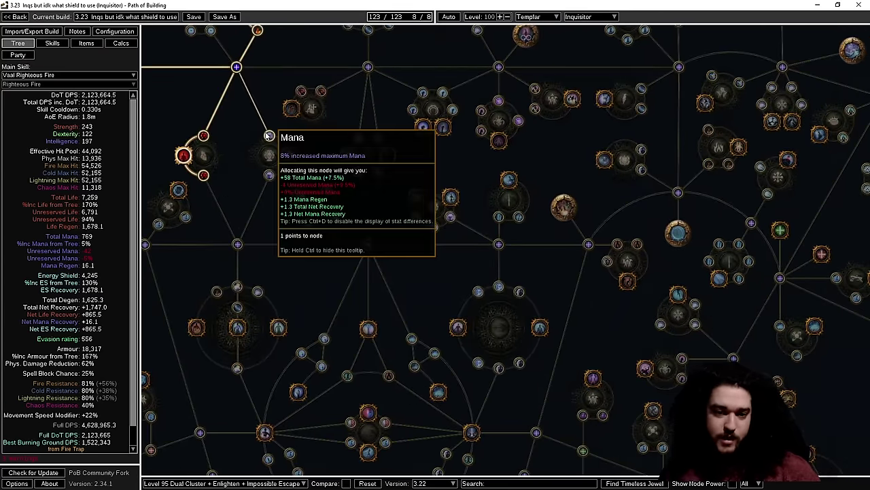
{"action": "left_click", "coordinate": [270, 156]}
{"action": "left_click", "coordinate": [380, 265]}
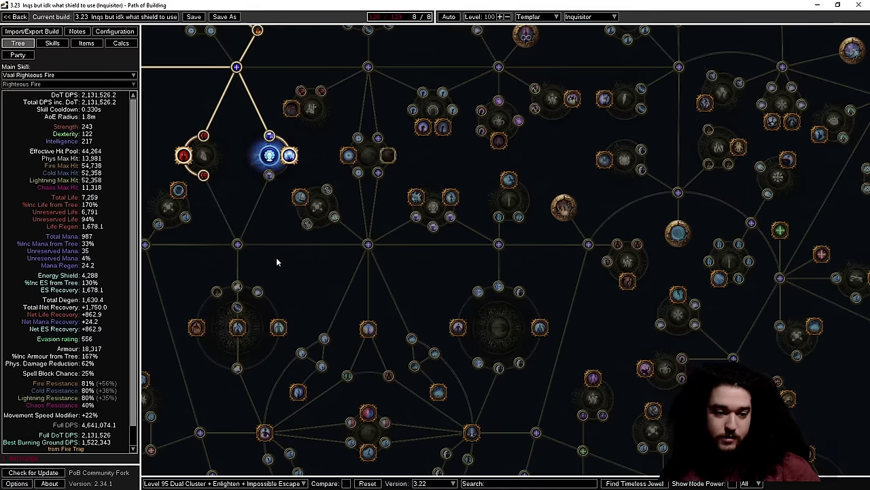
Step: Deallocate the Mana Mastery and cycle through Items, Calcs and Configuration back to Skills
{"action": "left_click_drag", "start_coordinate": [259, 110], "coordinate": [428, 145]}
{"action": "left_click", "coordinate": [442, 163]}
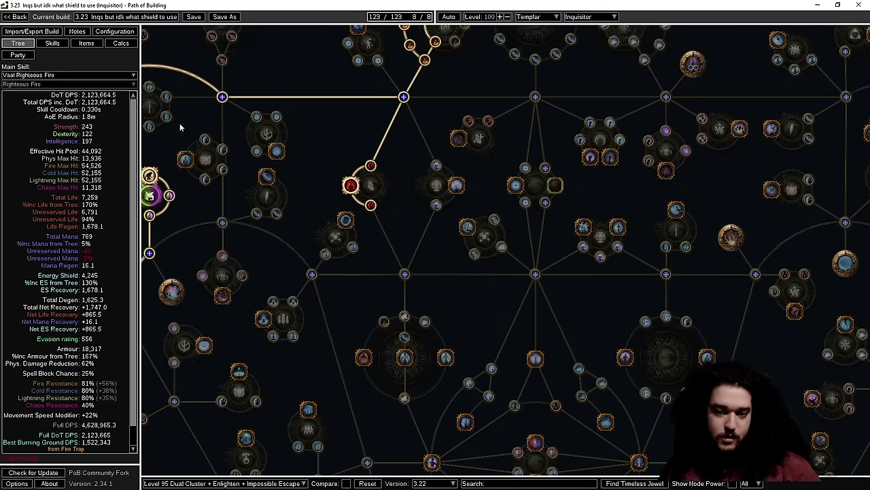
{"action": "left_click", "coordinate": [86, 43]}
{"action": "left_click", "coordinate": [122, 43]}
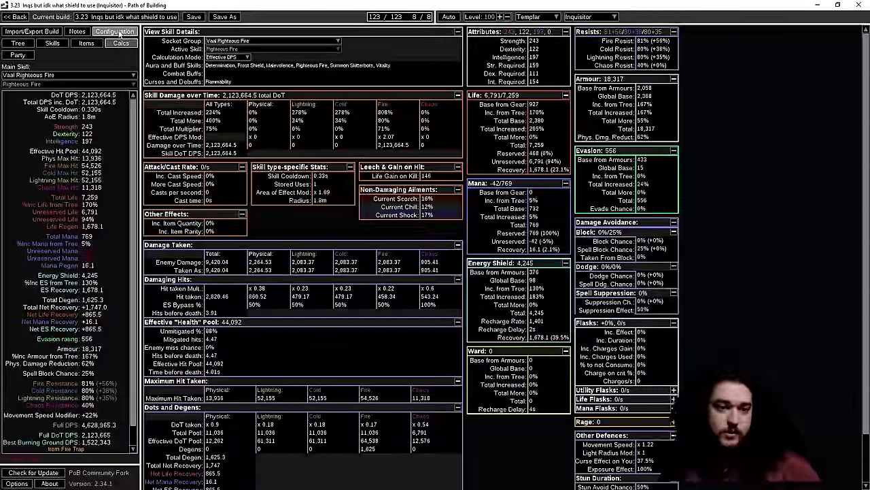
{"action": "left_click", "coordinate": [114, 31]}
{"action": "left_click", "coordinate": [49, 45]}
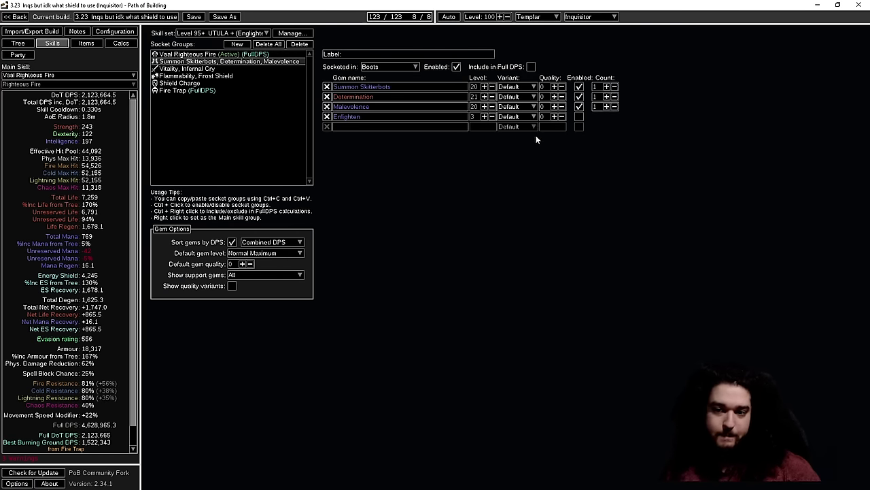
Step: Review the Vaal Righteous Fire links, then the Skitterbots and Vitality/Arrogance/Infernal Cry groups
{"action": "left_click", "coordinate": [184, 54]}
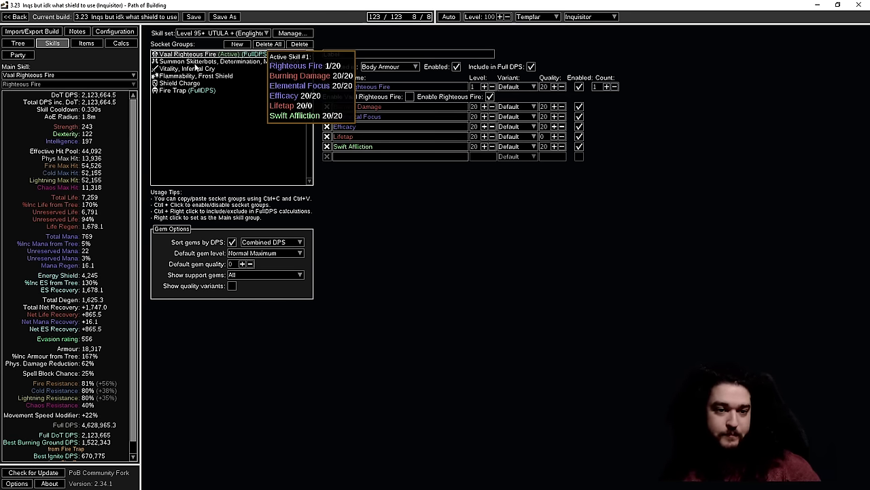
{"action": "key", "text": "Down"}
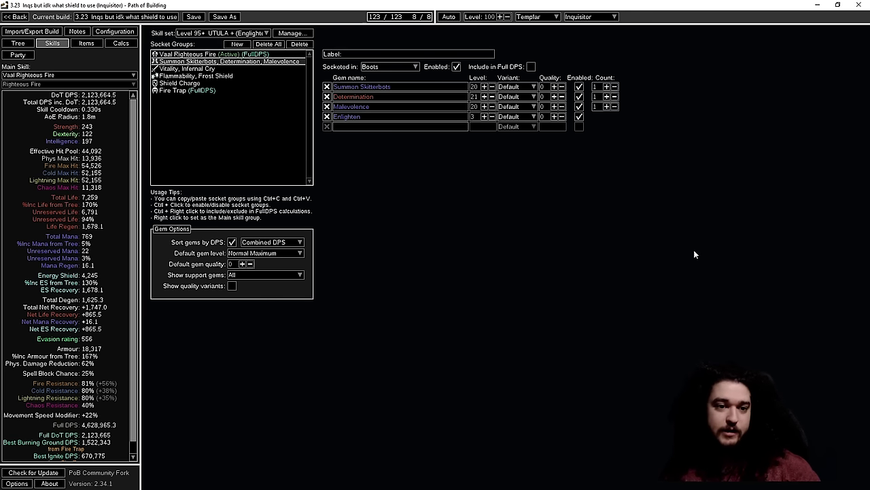
{"action": "key", "text": "Down"}
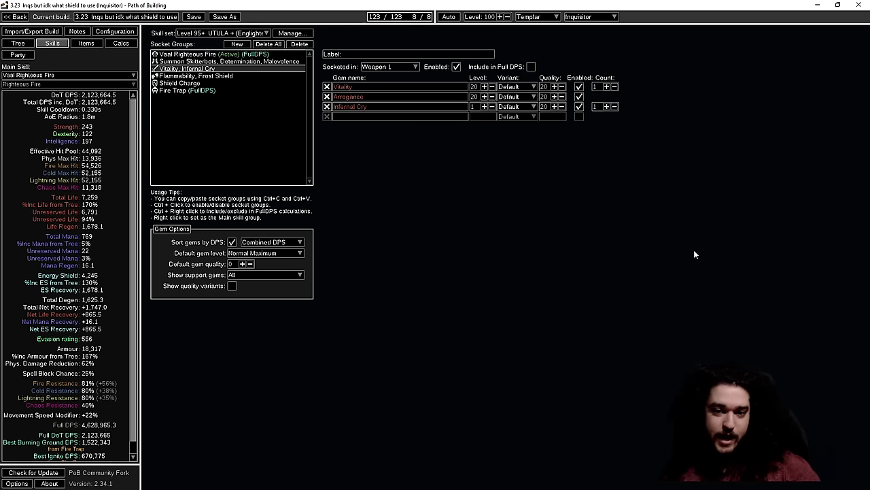
Step: Add a level 20 Hex Bloom gem to the gloves group with Flammability, Lifetap and Frost Shield
{"action": "key", "text": "Down"}
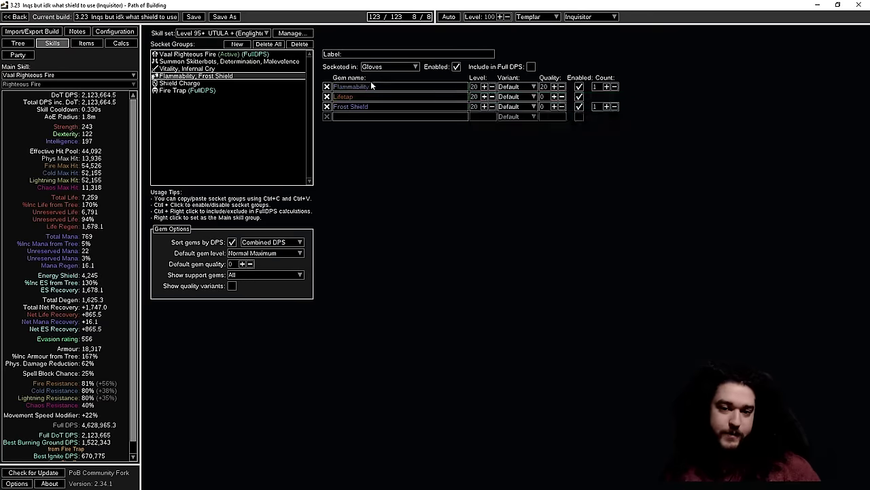
{"action": "left_click", "coordinate": [353, 117]}
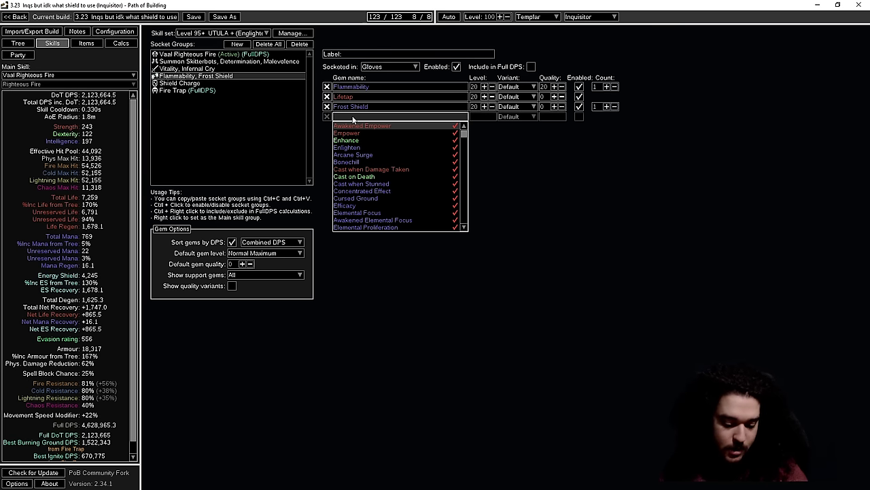
{"action": "type", "text": "hex"}
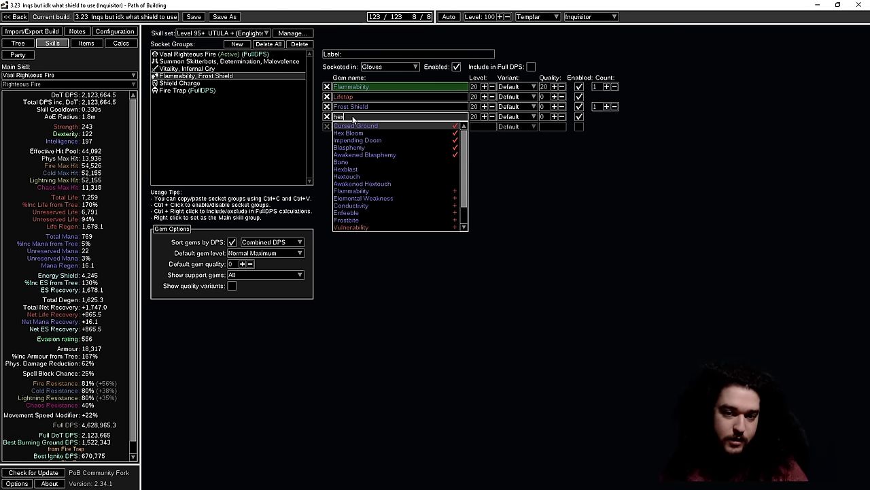
{"action": "left_click", "coordinate": [355, 134]}
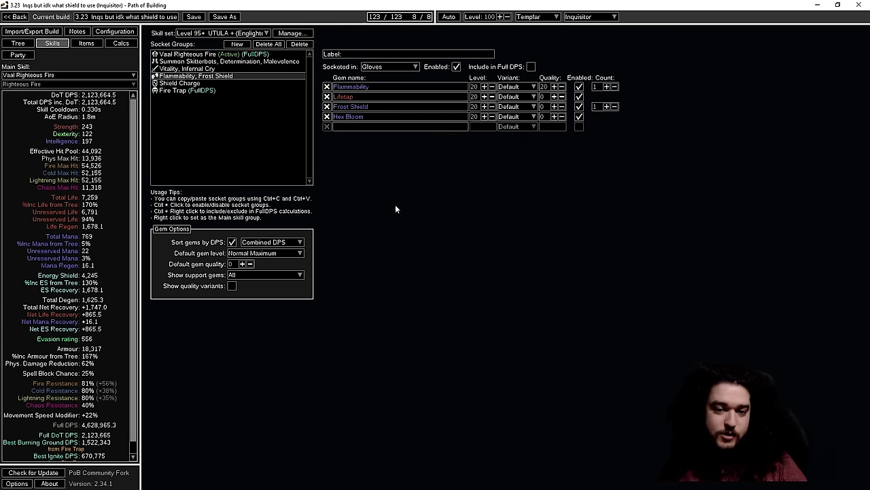
{"action": "mouse_move", "coordinate": [338, 87]}
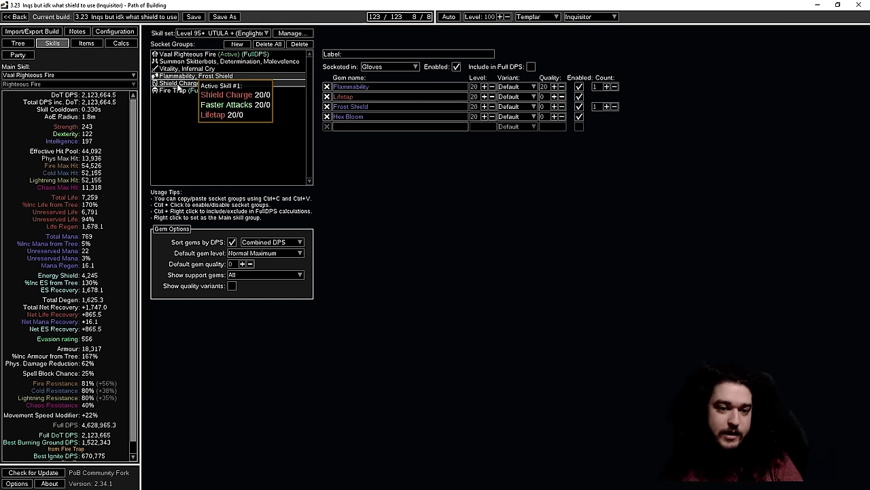
Step: Inspect the Shield Charge and Fire Trap groups, then save the Inquisitor build
{"action": "left_click", "coordinate": [204, 83]}
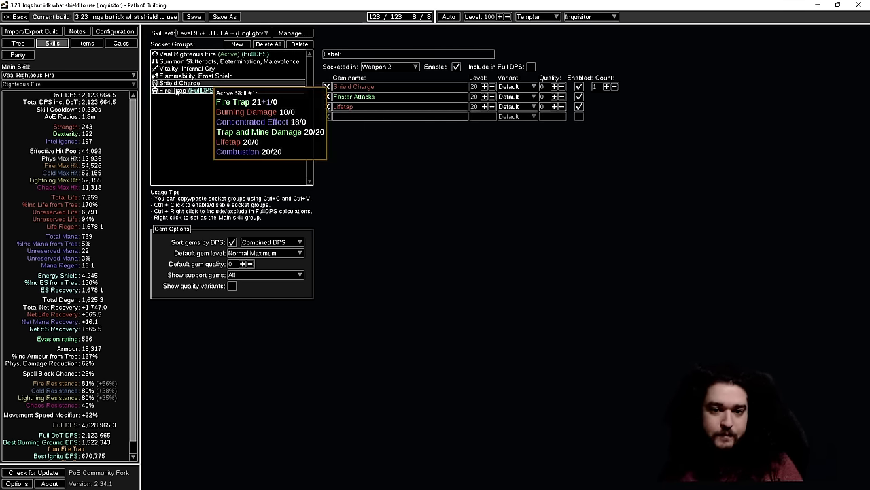
{"action": "left_click", "coordinate": [194, 89]}
{"action": "mouse_move", "coordinate": [358, 87]}
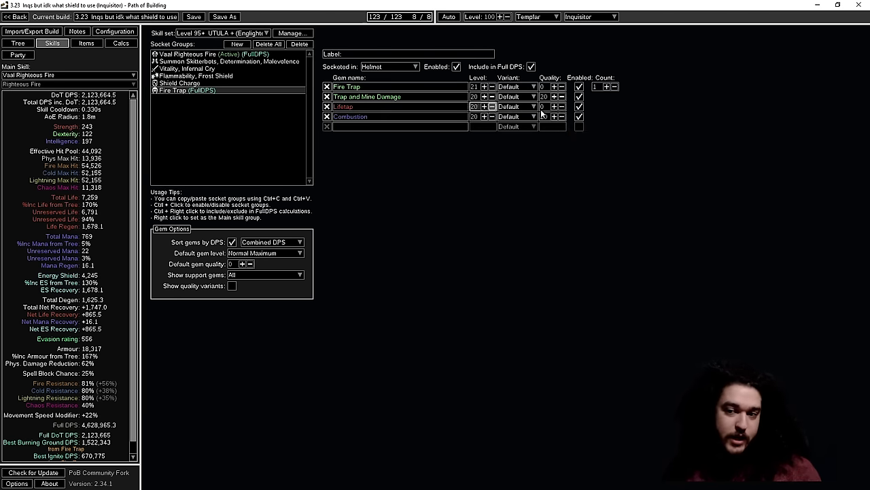
{"action": "mouse_move", "coordinate": [377, 120]}
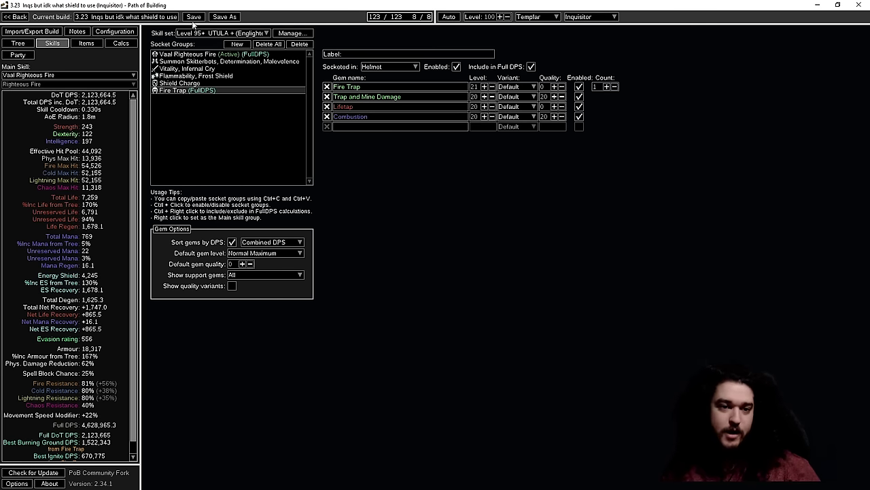
{"action": "key", "text": "ctrl+s"}
Step: Return to the build list and open the 'fake jugg rf' Juggernaut build
{"action": "left_click", "coordinate": [19, 16]}
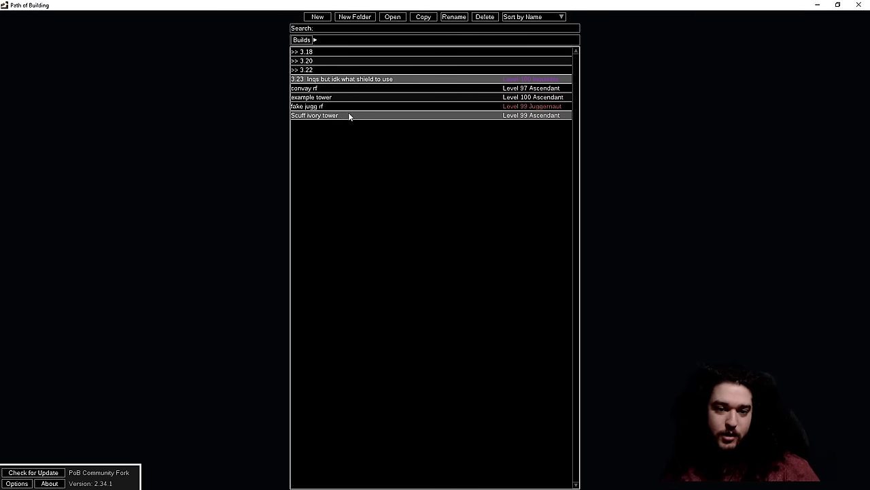
{"action": "double_click", "coordinate": [307, 108]}
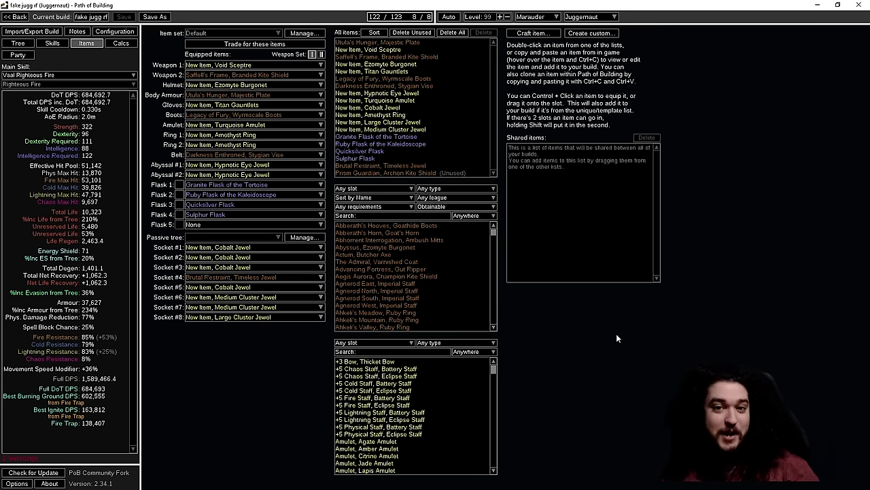
Step: Inspect the Juggernaut passive tree's allocated nodes by zooming and panning around it
{"action": "left_click", "coordinate": [18, 42]}
{"action": "scroll", "coordinate": [511, 137], "scroll_direction": "down", "scroll_amount": 3}
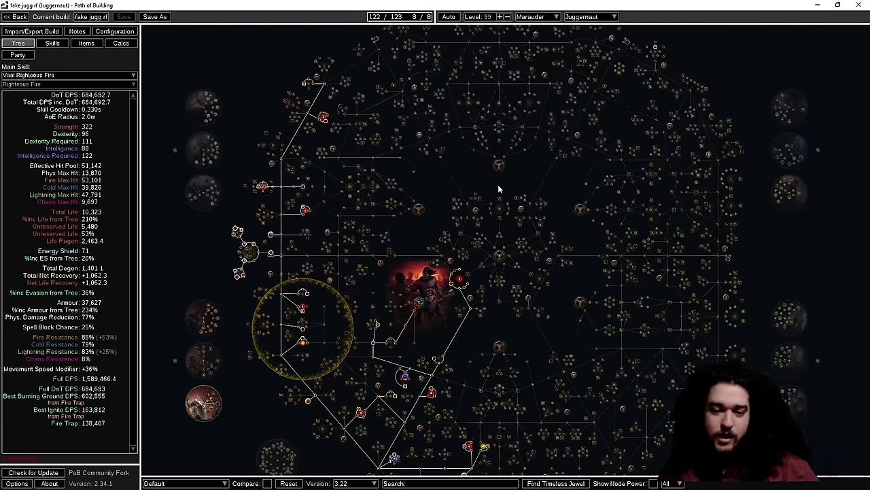
{"action": "scroll", "coordinate": [498, 185], "scroll_direction": "up", "scroll_amount": 2}
{"action": "scroll", "coordinate": [427, 192], "scroll_direction": "up", "scroll_amount": 1}
{"action": "scroll", "coordinate": [439, 168], "scroll_direction": "up", "scroll_amount": 2}
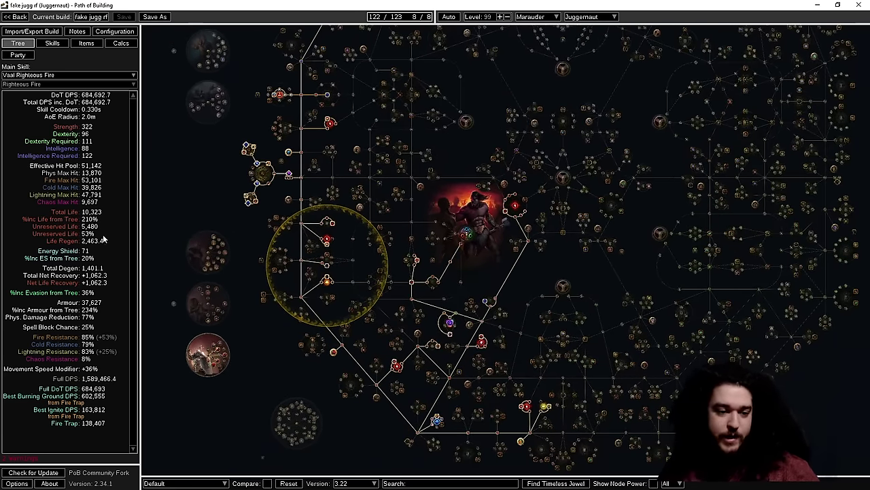
{"action": "scroll", "coordinate": [247, 212], "scroll_direction": "up", "scroll_amount": 2}
{"action": "scroll", "coordinate": [197, 127], "scroll_direction": "up", "scroll_amount": 2}
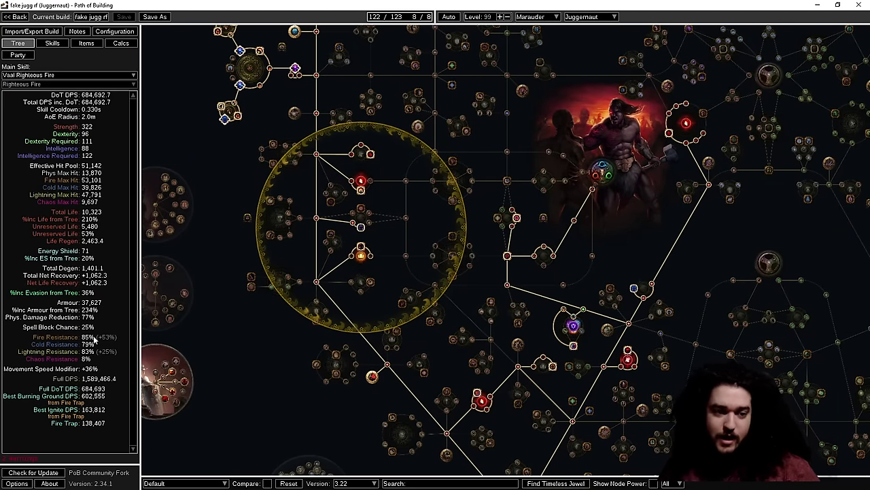
{"action": "scroll", "coordinate": [249, 240], "scroll_direction": "down", "scroll_amount": 1}
{"action": "left_click_drag", "start_coordinate": [303, 390], "coordinate": [320, 243]}
{"action": "scroll", "coordinate": [319, 243], "scroll_direction": "up", "scroll_amount": 2}
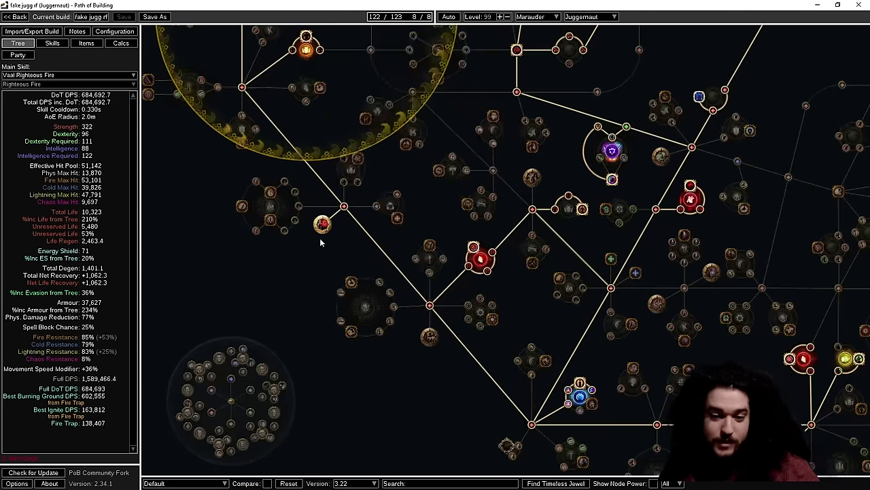
Step: Select the life reservation efficiency custom modifier line in Configuration, leaving it unchanged
{"action": "left_click", "coordinate": [116, 31]}
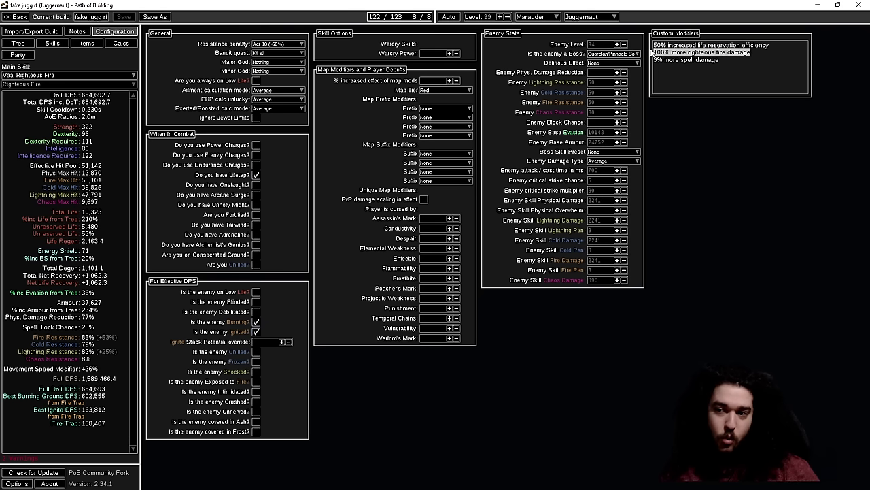
{"action": "left_click", "coordinate": [741, 72]}
{"action": "left_click_drag", "start_coordinate": [778, 46], "coordinate": [654, 46]}
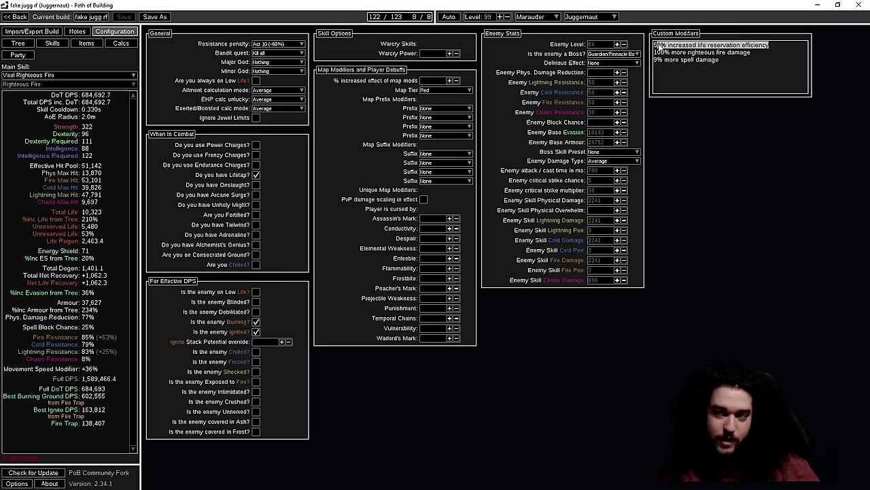
{"action": "left_click", "coordinate": [514, 90]}
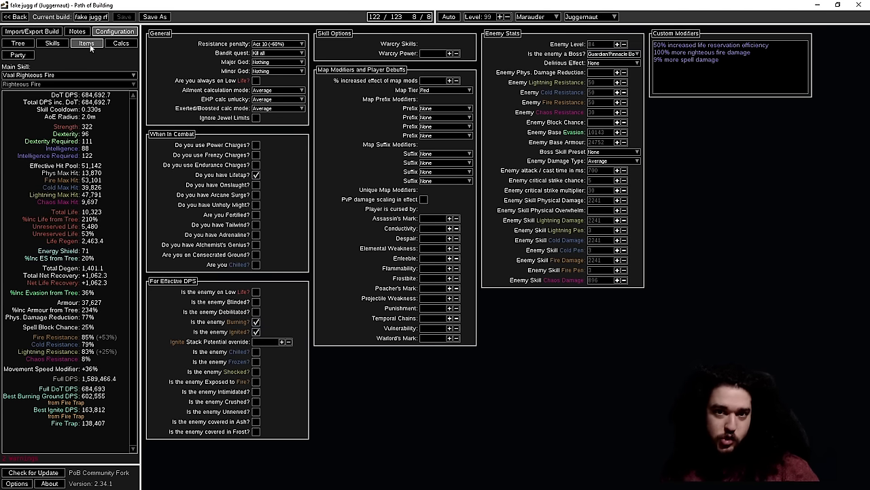
{"action": "left_click", "coordinate": [87, 43]}
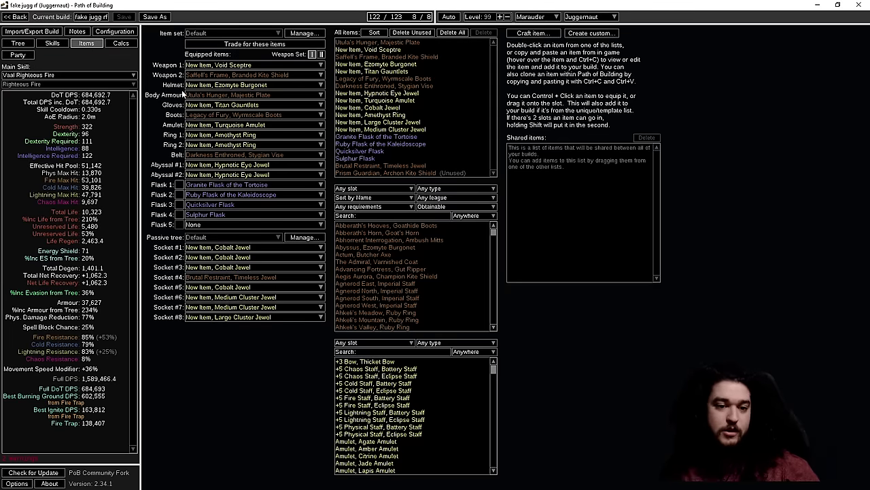
{"action": "mouse_move", "coordinate": [224, 67]}
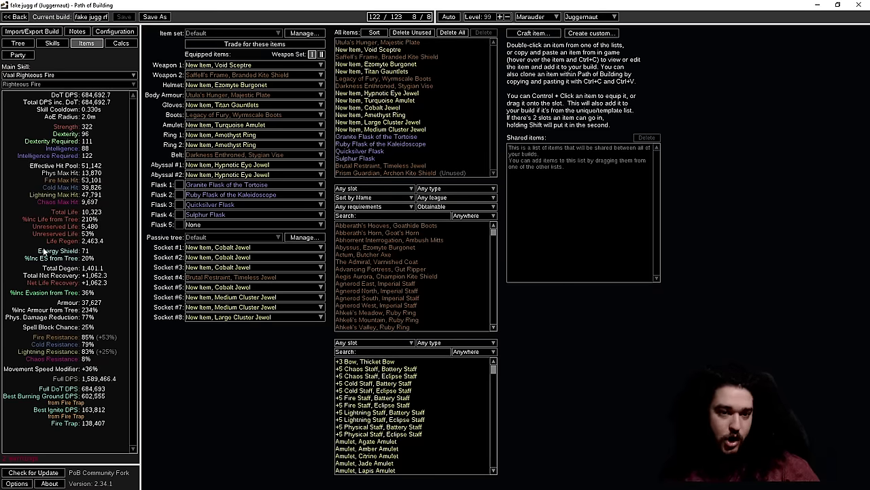
{"action": "mouse_move", "coordinate": [229, 161]}
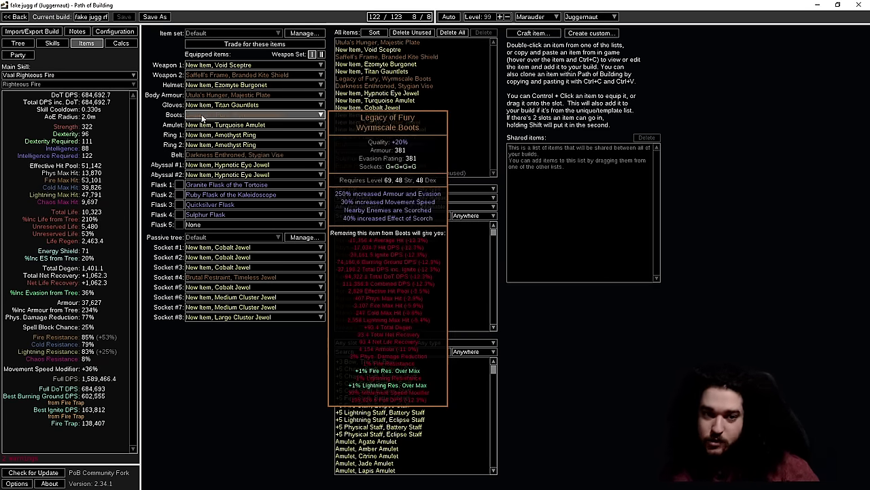
{"action": "mouse_move", "coordinate": [214, 96]}
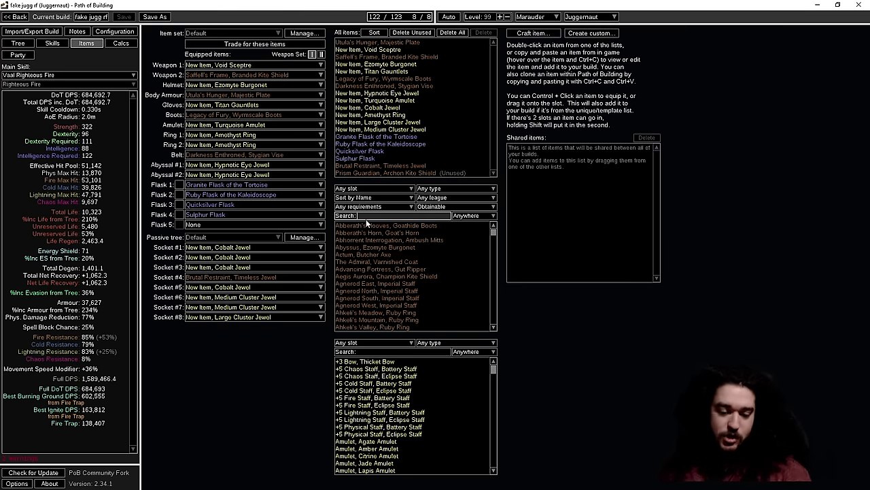
{"action": "left_click", "coordinate": [366, 217]}
{"action": "type", "text": "shadow"}
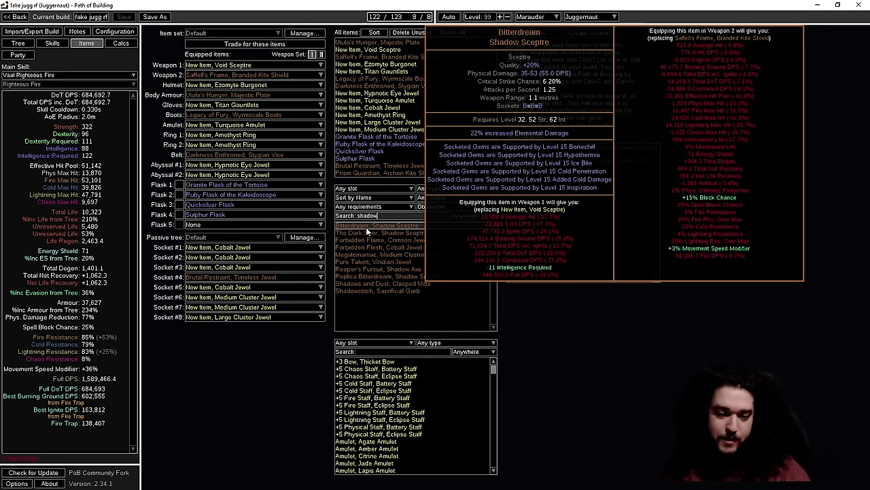
{"action": "mouse_move", "coordinate": [374, 288]}
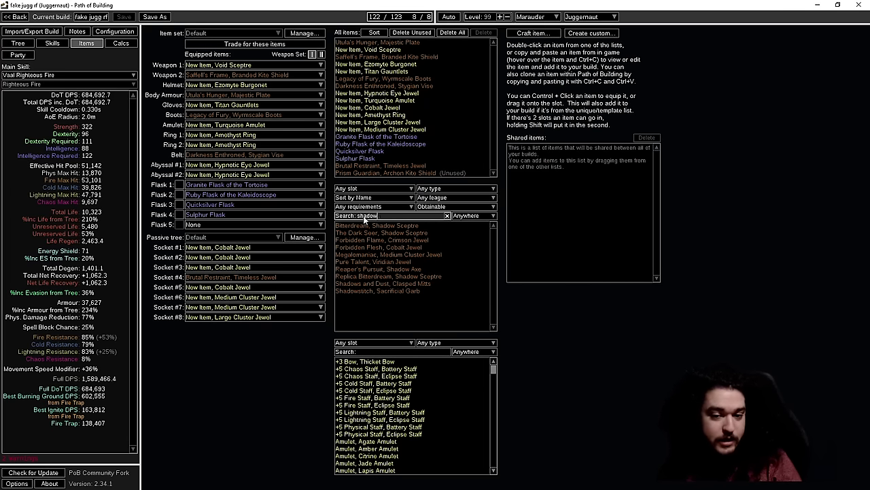
{"action": "key", "text": "ctrl+a"}
{"action": "key", "text": "BackSpace"}
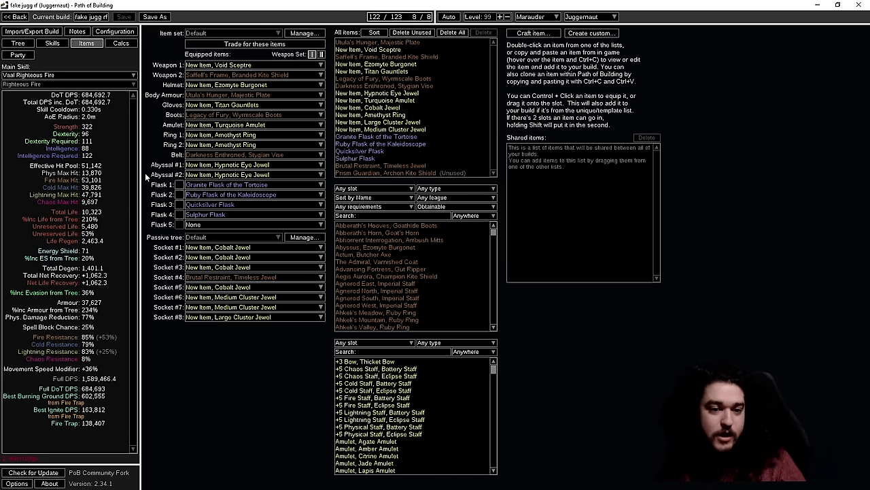
Step: Revisit the passive tree to view the Juggernaut ascendancy, then return to the items
{"action": "left_click", "coordinate": [18, 43]}
{"action": "left_click_drag", "start_coordinate": [589, 128], "coordinate": [480, 224]}
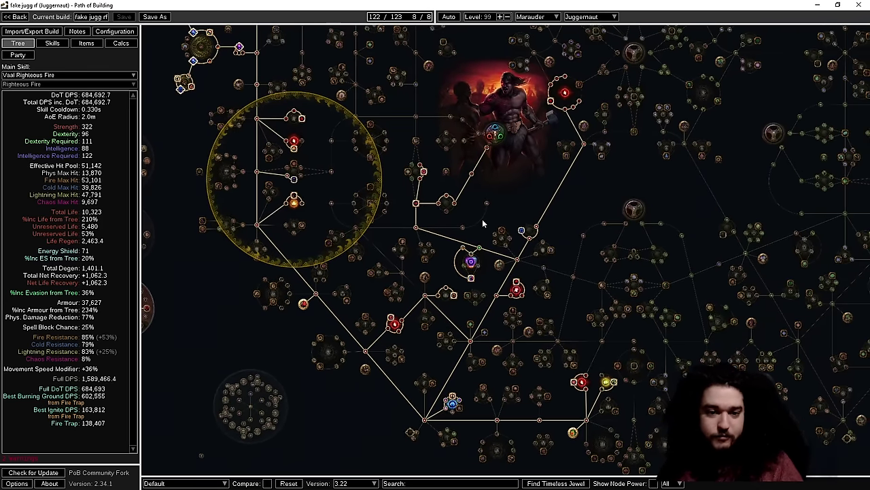
{"action": "left_click", "coordinate": [86, 43]}
Step: Review the Malevolence, Vaal Righteous Fire and Fire Trap groups, briefly excluding Fire Trap from Full DPS
{"action": "left_click", "coordinate": [61, 44]}
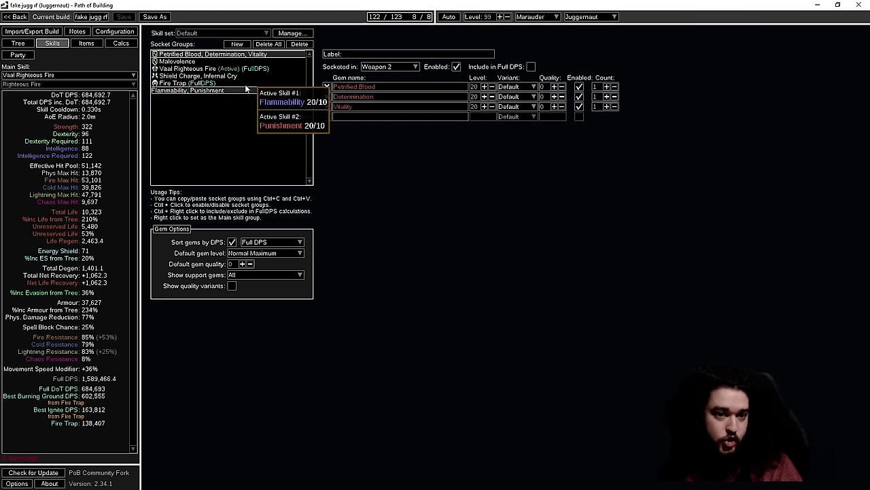
{"action": "left_click", "coordinate": [183, 61]}
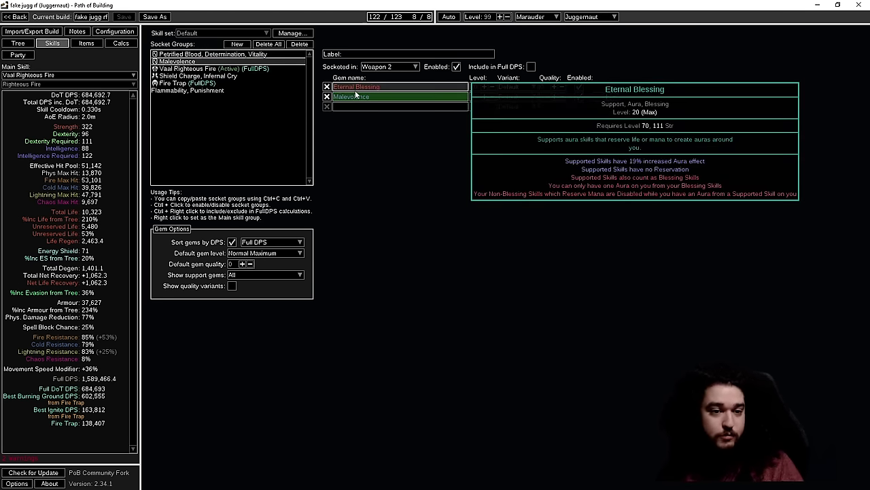
{"action": "left_click", "coordinate": [202, 69]}
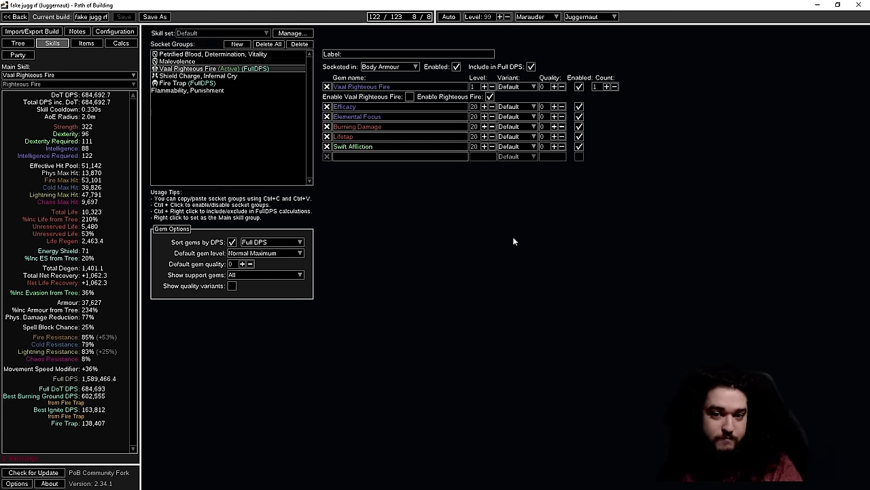
{"action": "left_click", "coordinate": [180, 83]}
{"action": "left_click", "coordinate": [531, 66]}
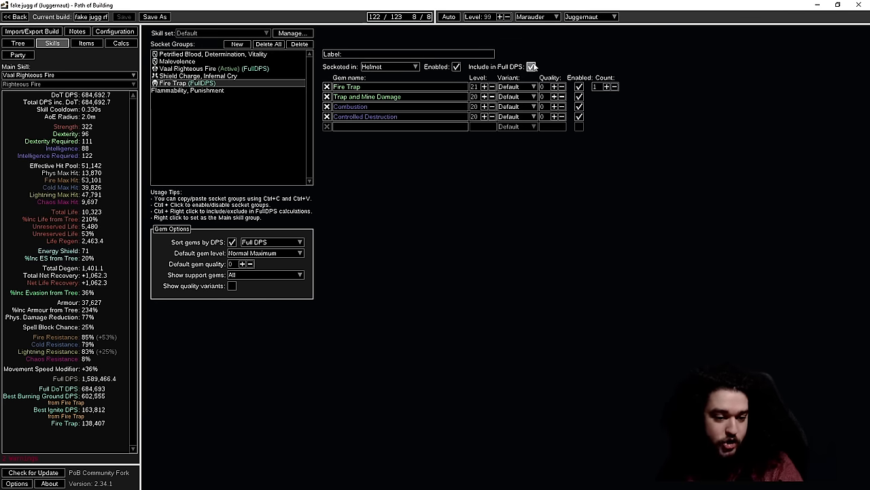
{"action": "left_click", "coordinate": [531, 66]}
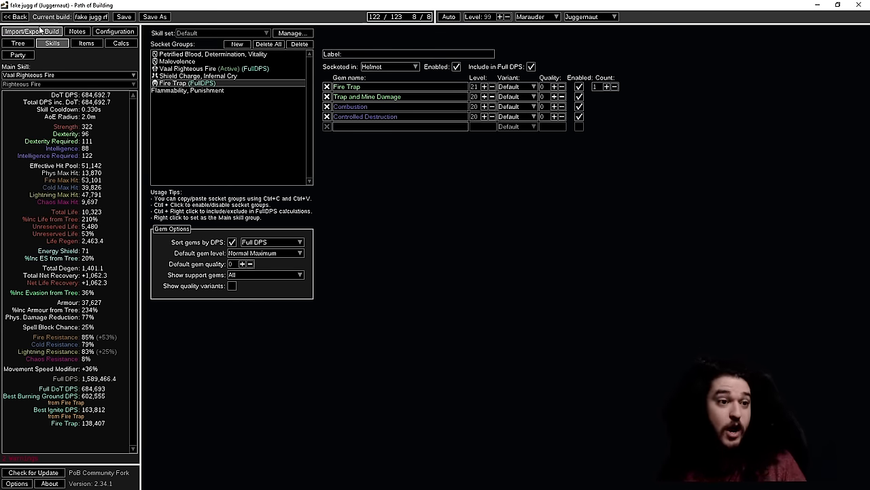
Step: Close the fake jugg rf build without saving and start a new empty build
{"action": "left_click", "coordinate": [16, 16]}
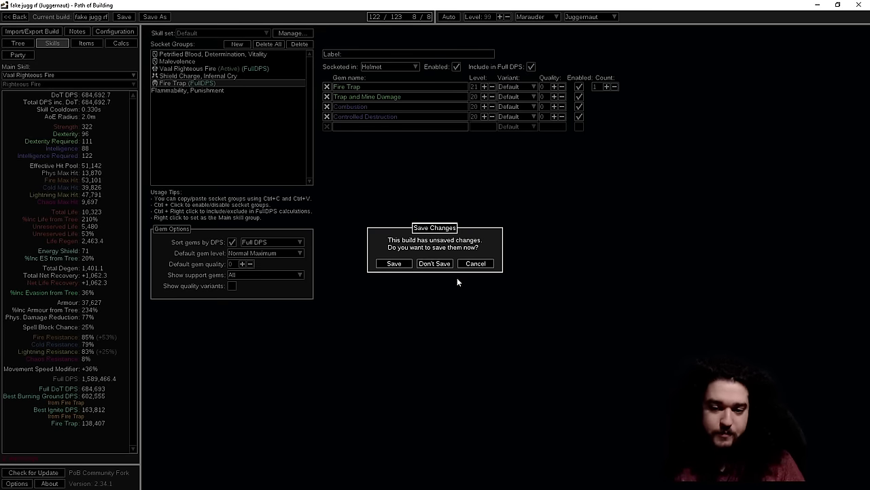
{"action": "left_click", "coordinate": [419, 265]}
{"action": "left_click", "coordinate": [315, 15]}
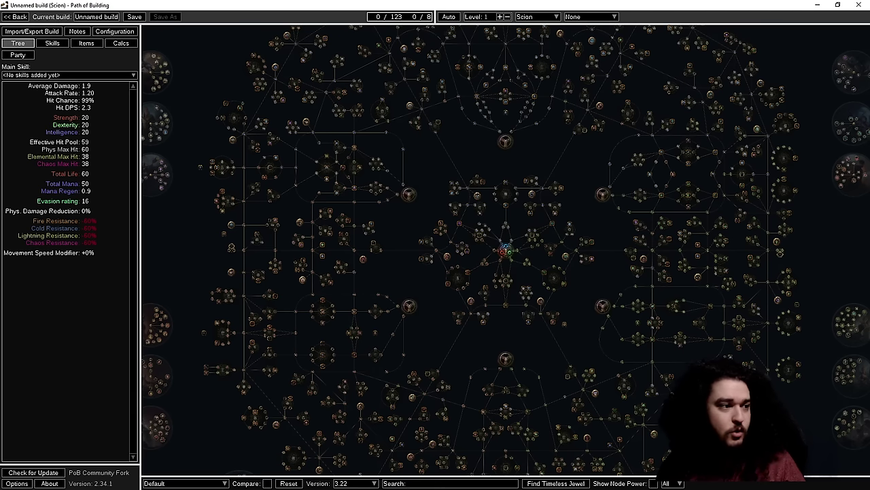
Step: Copy the RF Jugg (Private League Build) link from the pohx.net RF wiki page
{"action": "key", "text": "alt+Tab"}
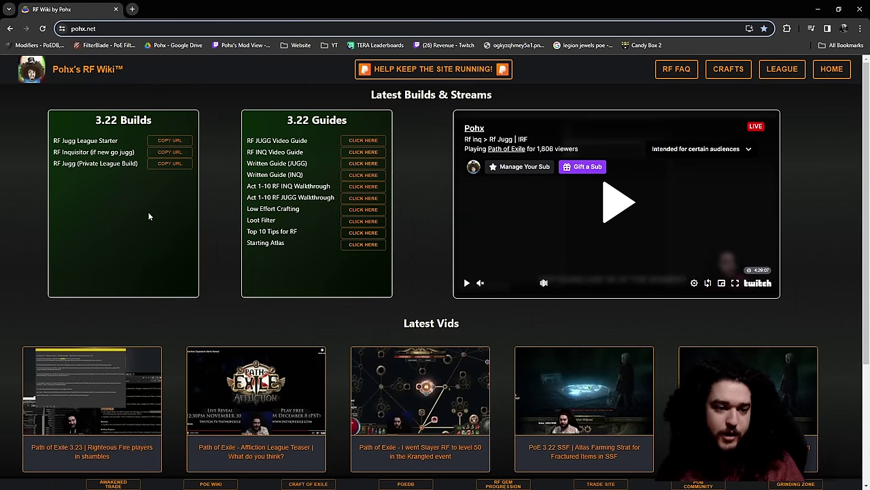
{"action": "left_click_drag", "start_coordinate": [55, 165], "coordinate": [139, 165]}
{"action": "left_click", "coordinate": [124, 196]}
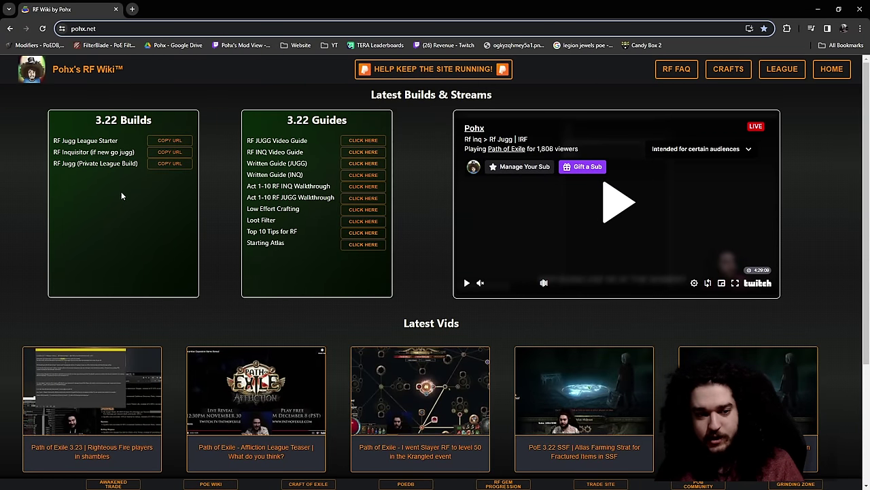
{"action": "triple_click", "coordinate": [139, 165]}
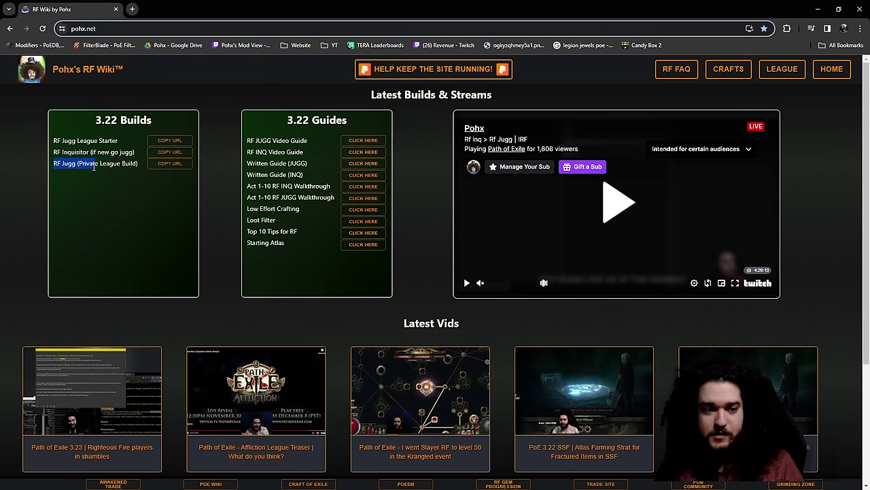
{"action": "triple_click", "coordinate": [138, 164]}
Step: Import the build from the copied pobb.in link via Import/Export Build
{"action": "key", "text": "alt+Tab"}
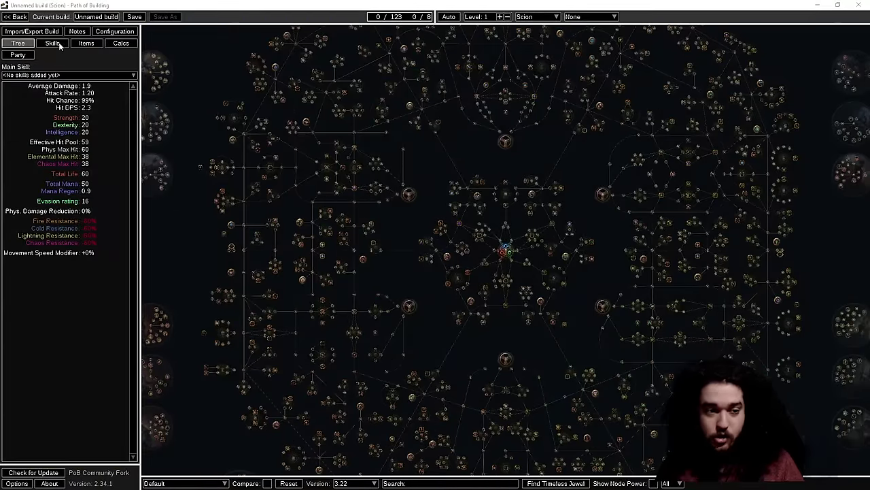
{"action": "left_click", "coordinate": [9, 32]}
{"action": "left_click", "coordinate": [224, 215]}
{"action": "type", "text": "https://pobb.in/fxRTxlZ_XOgP"}
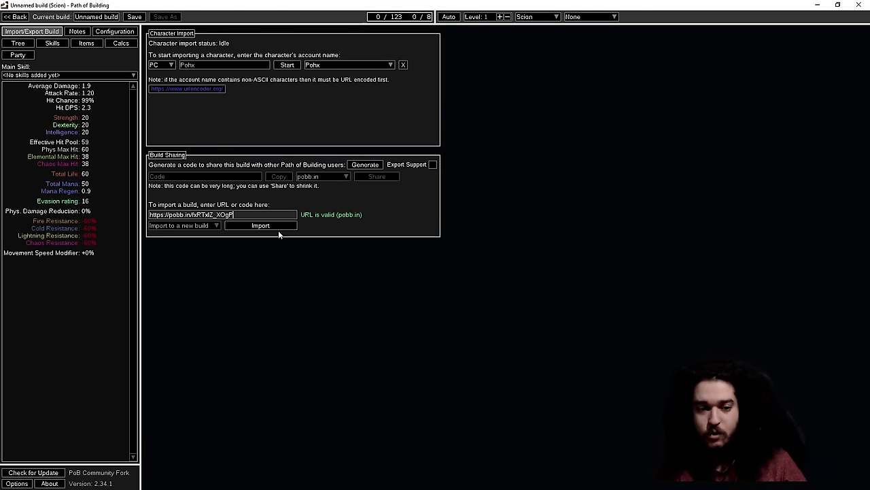
{"action": "left_click", "coordinate": [262, 226]}
Step: Zoom and pan the imported passive tree, then view its equipped items
{"action": "scroll", "coordinate": [422, 265], "scroll_direction": "down", "scroll_amount": 3}
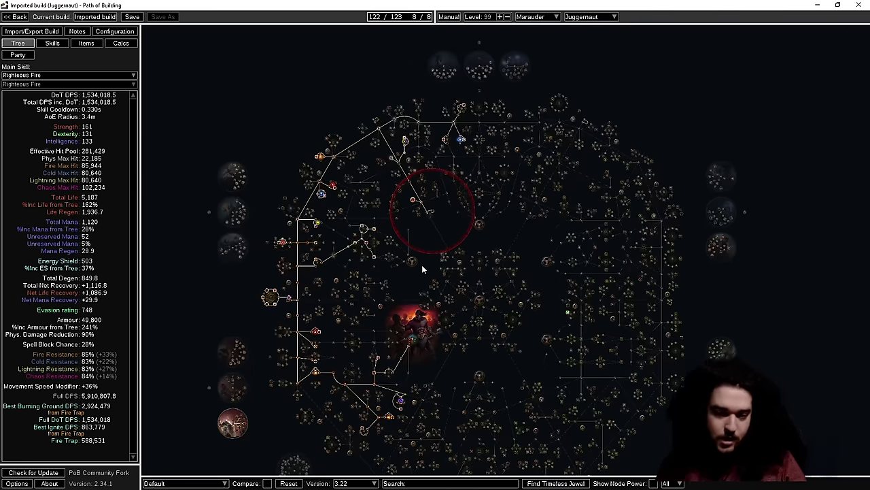
{"action": "scroll", "coordinate": [426, 184], "scroll_direction": "up", "scroll_amount": 2}
{"action": "scroll", "coordinate": [426, 185], "scroll_direction": "up", "scroll_amount": 1}
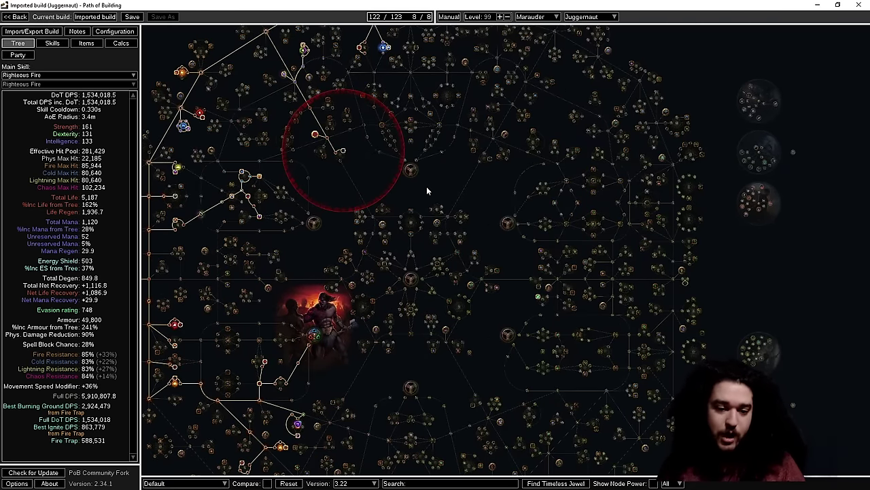
{"action": "scroll", "coordinate": [426, 186], "scroll_direction": "down", "scroll_amount": 1}
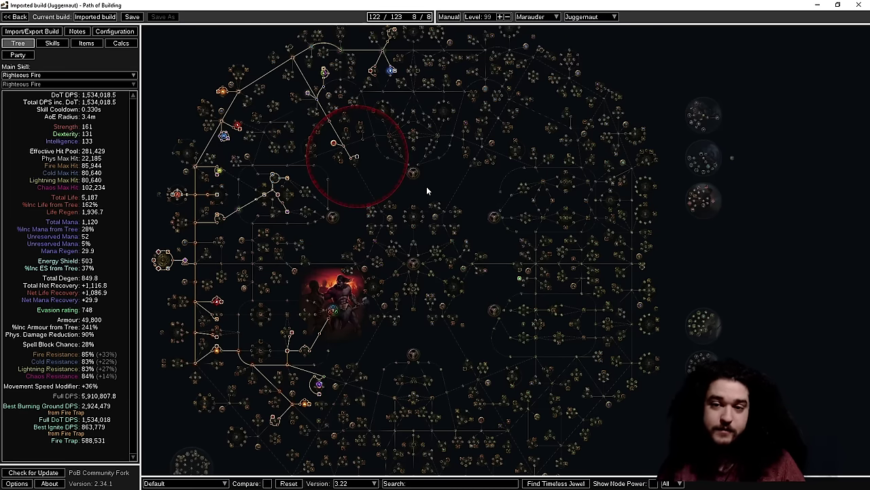
{"action": "mouse_move", "coordinate": [426, 187]}
{"action": "left_mouse_down"}
{"action": "mouse_move", "coordinate": [409, 207]}
{"action": "mouse_move", "coordinate": [376, 172]}
{"action": "mouse_move", "coordinate": [398, 218]}
{"action": "mouse_move", "coordinate": [403, 185]}
{"action": "left_mouse_up"}
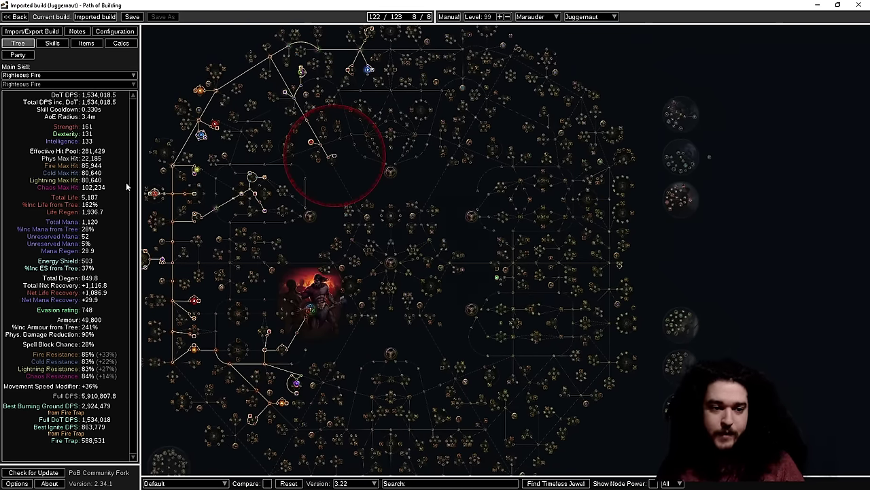
{"action": "left_click", "coordinate": [87, 43]}
Step: Disable Molten Shell in the Weapon 2 Skitterbots group, dropping Armour to 44,003
{"action": "left_click", "coordinate": [121, 43]}
{"action": "left_click", "coordinate": [114, 31]}
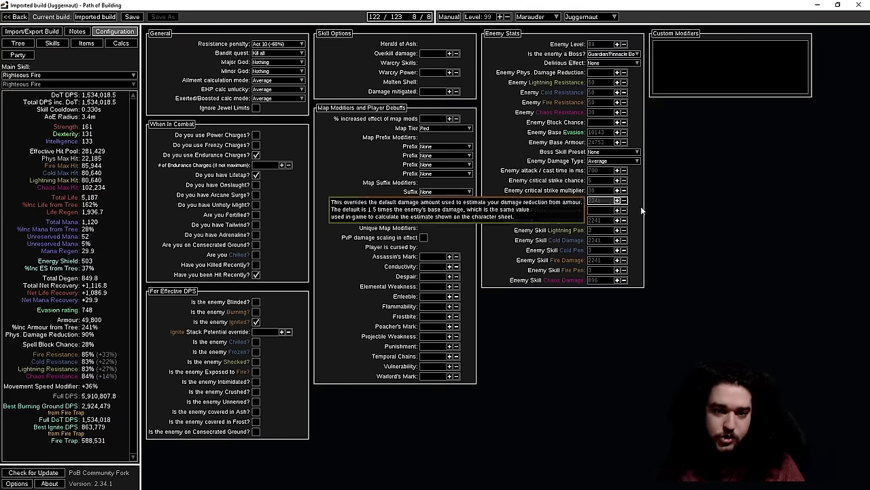
{"action": "left_click", "coordinate": [52, 43]}
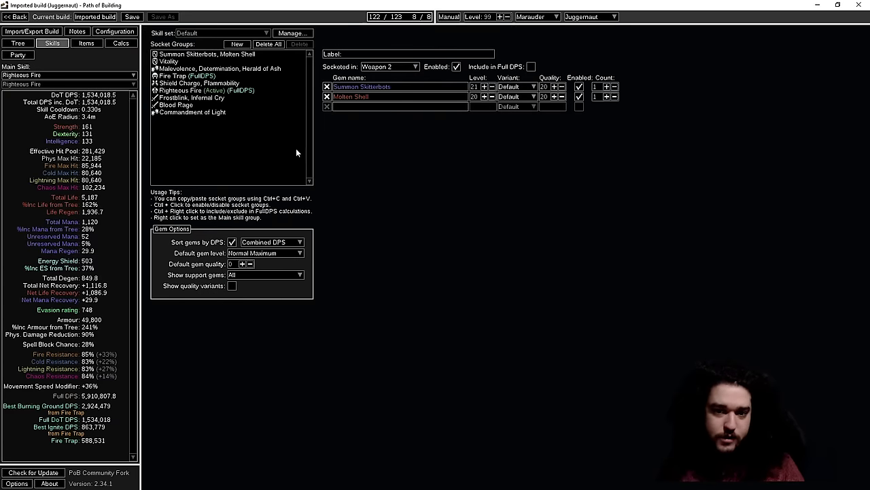
{"action": "left_click", "coordinate": [578, 97]}
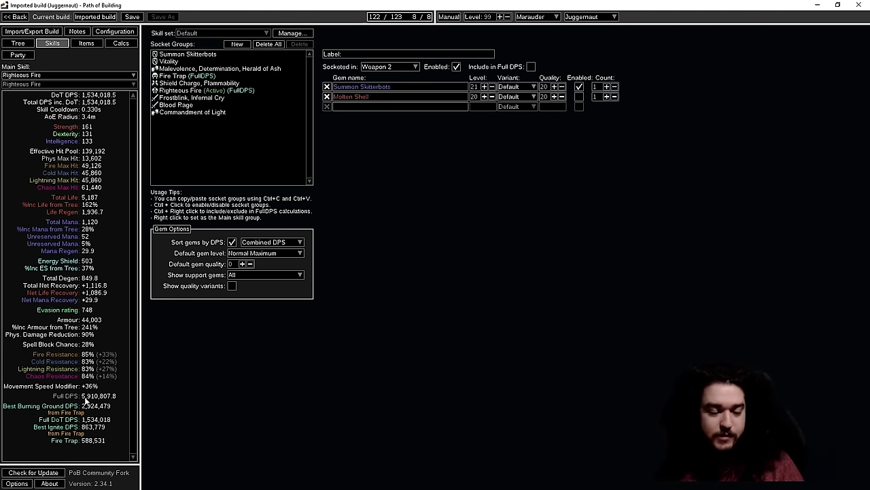
Step: Add '100% more righteous fire damage' and '9% more spell damage' custom modifiers, reaching 7,760,998.8 Full DPS
{"action": "left_click", "coordinate": [121, 43]}
{"action": "left_click", "coordinate": [115, 31]}
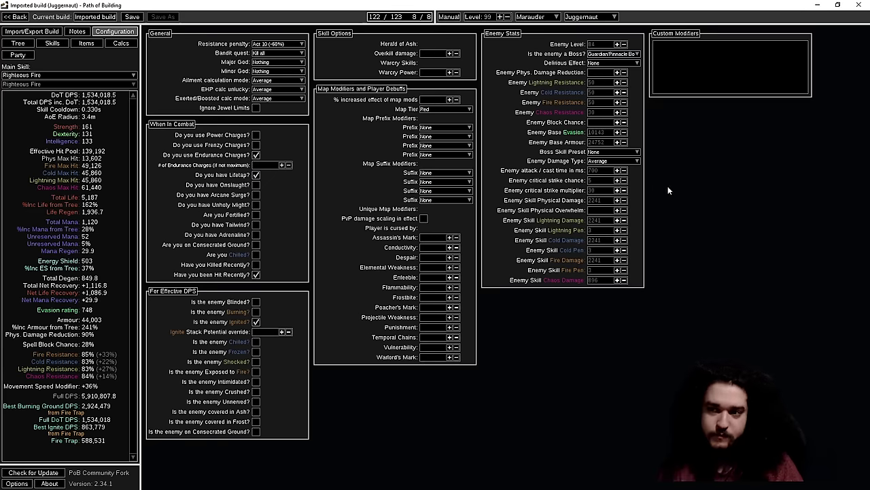
{"action": "left_click", "coordinate": [679, 58]}
{"action": "type", "text": "100% more r"}
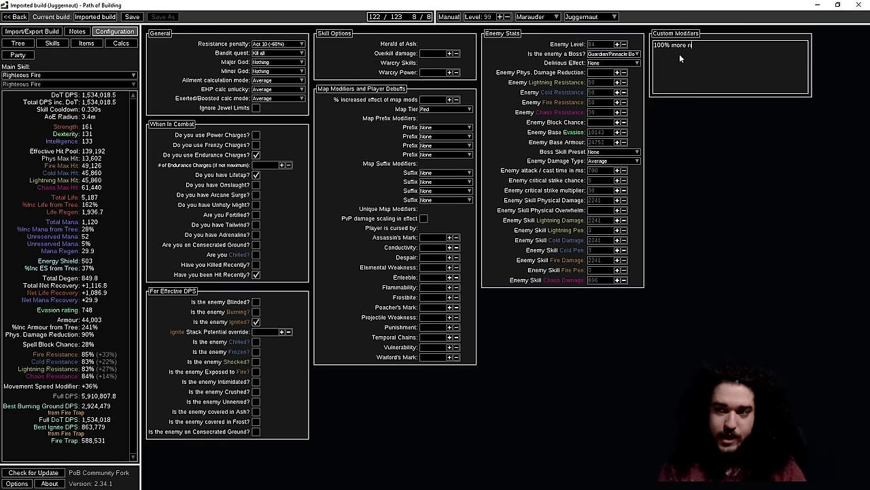
{"action": "type", "text": "ighteous fire"}
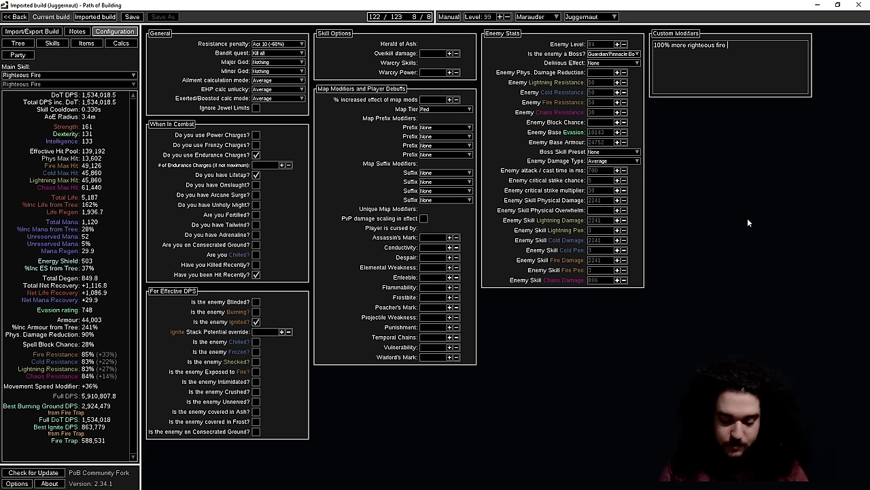
{"action": "type", "text": "damage"}
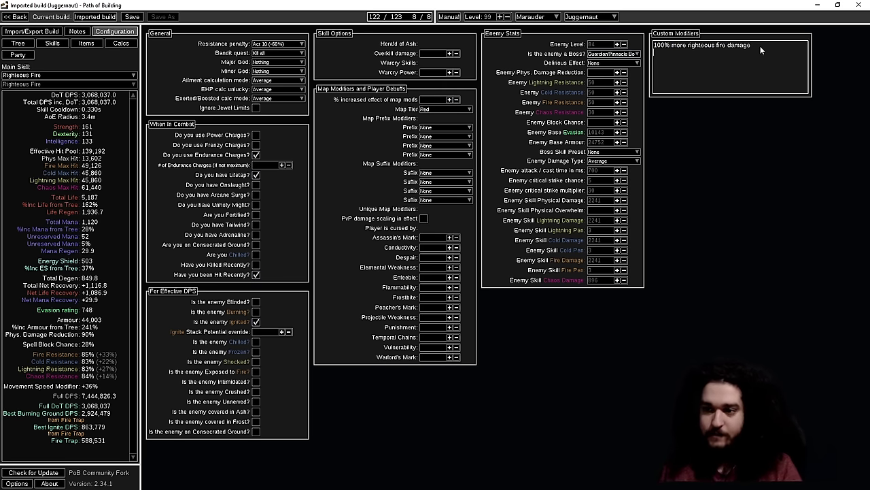
{"action": "key", "text": "Return"}
{"action": "type", "text": "9% more"}
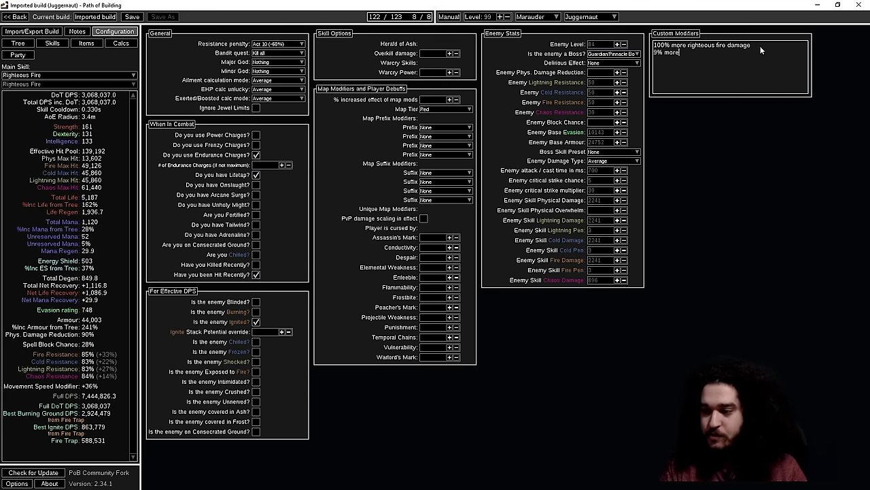
{"action": "type", "text": " spell damage"}
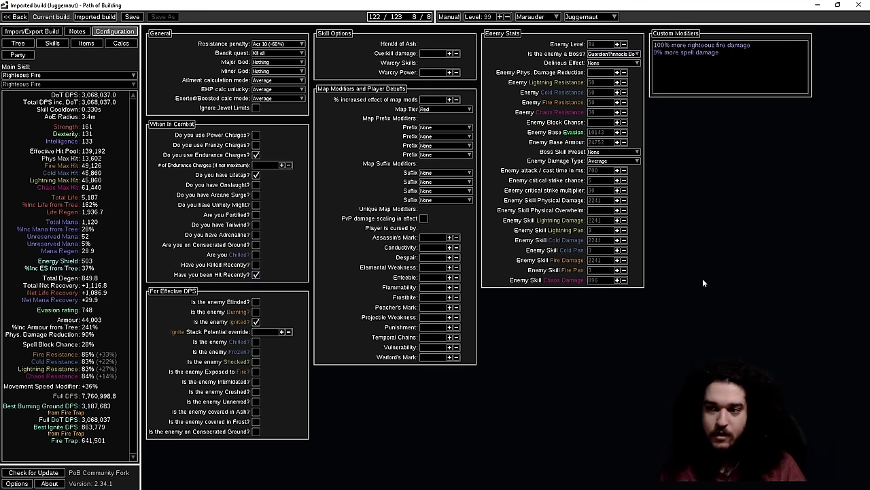
{"action": "left_click", "coordinate": [86, 43]}
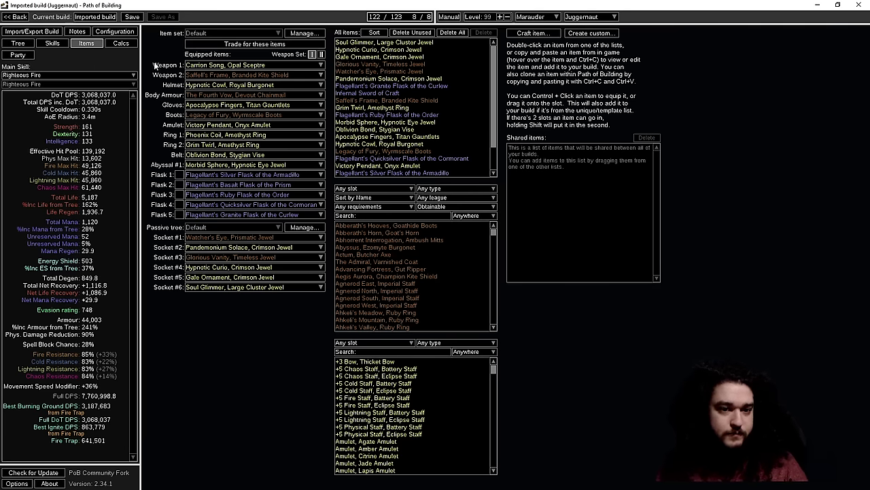
Step: Go through the Skills socket groups from Fire Trap down to the Righteous Fire group
{"action": "left_click", "coordinate": [58, 43]}
{"action": "left_click", "coordinate": [114, 32]}
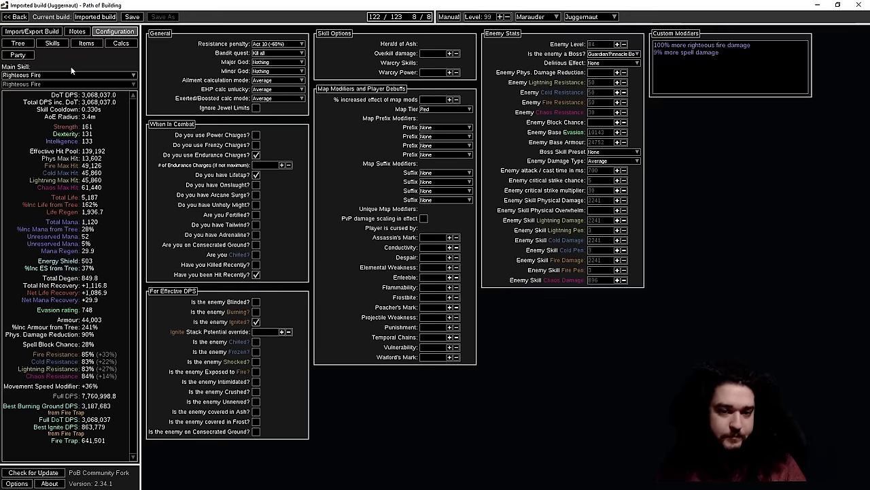
{"action": "left_click", "coordinate": [85, 44]}
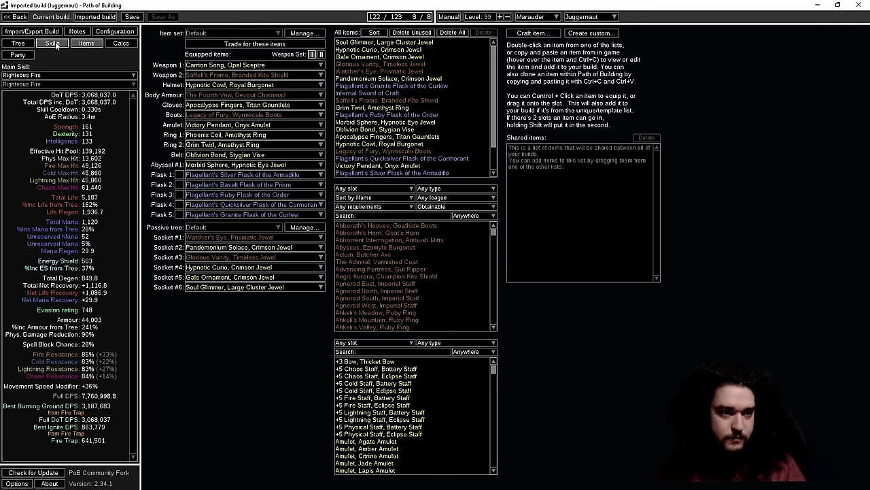
{"action": "left_click", "coordinate": [52, 43]}
{"action": "left_click", "coordinate": [225, 76]}
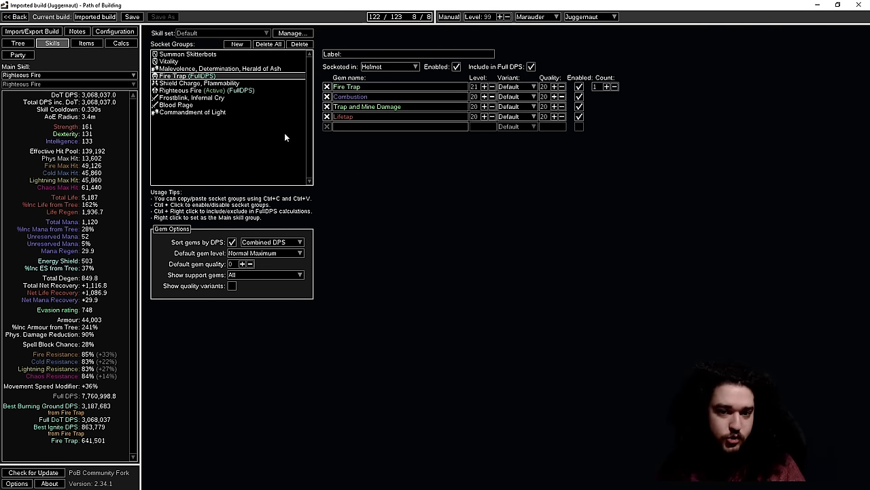
{"action": "left_click", "coordinate": [265, 83]}
{"action": "key", "text": "Down"}
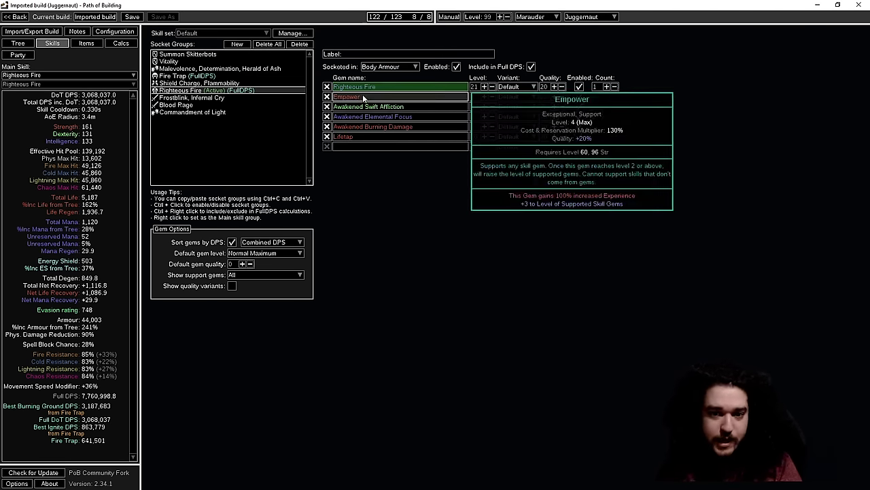
Step: Swap Empower for Efficacy and set Righteous Fire to level 1, giving 824,253.1 DoT DPS
{"action": "left_click", "coordinate": [365, 99]}
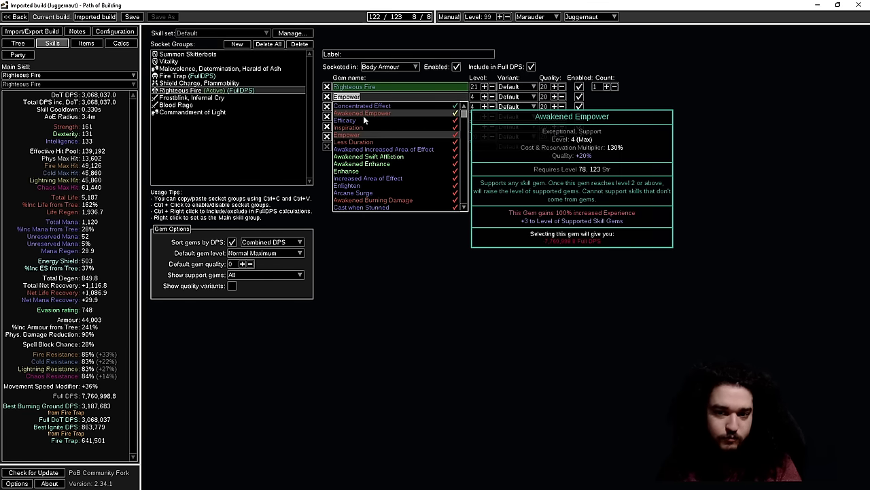
{"action": "left_click", "coordinate": [371, 120]}
{"action": "left_click", "coordinate": [583, 328]}
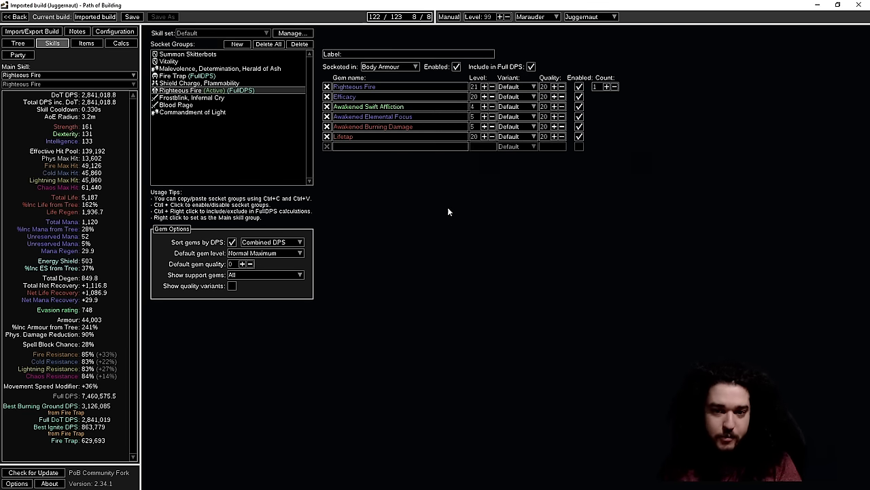
{"action": "key", "text": "BackSpace"}
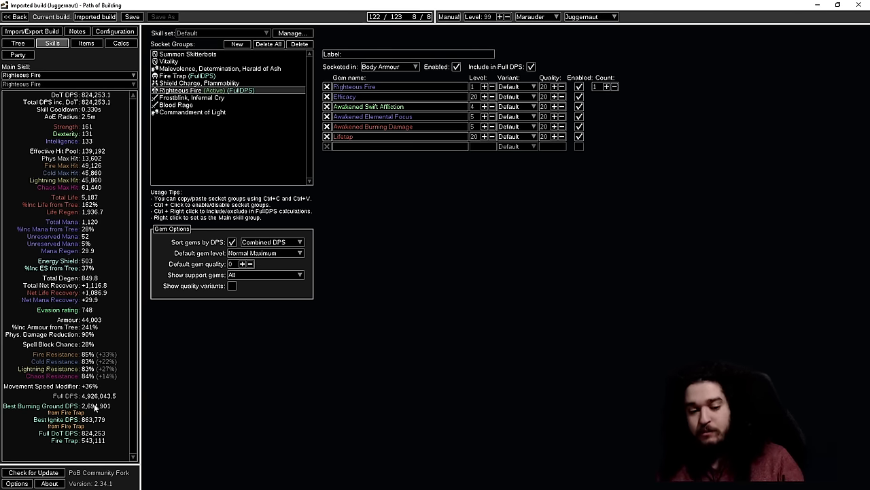
Step: Show the equipped items, including the Carrion Song Opal Sceptre and Hypnotic Cowl helmet
{"action": "left_click", "coordinate": [87, 44]}
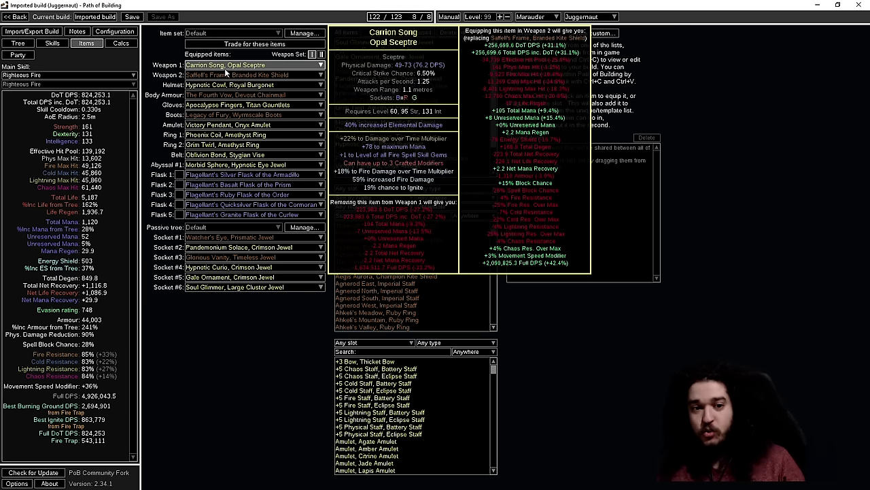
{"action": "mouse_move", "coordinate": [226, 86]}
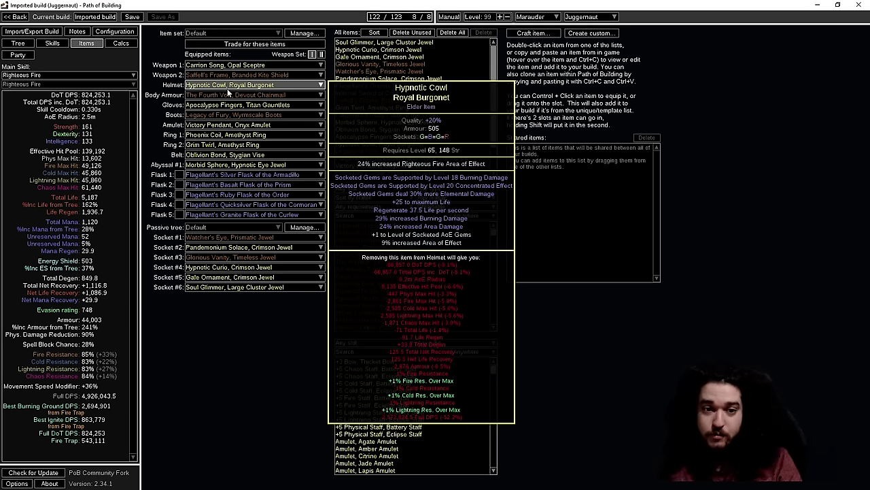